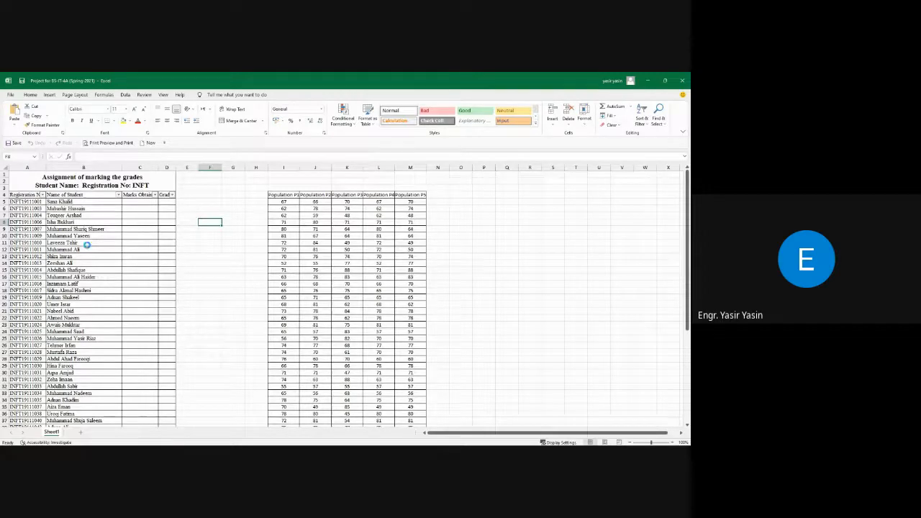
scroll(86, 243, "up", 3, "ctrl")
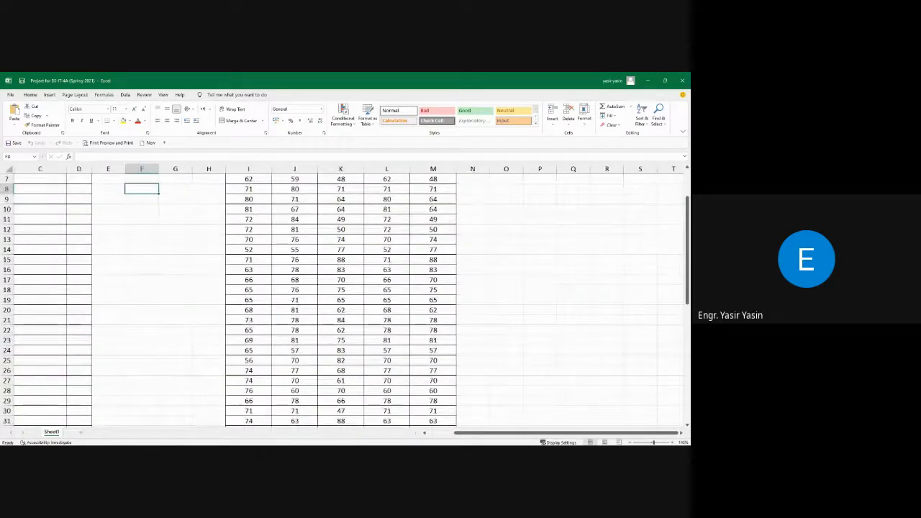
left_click_drag(491, 434, 442, 435)
scroll(267, 360, "up", 2)
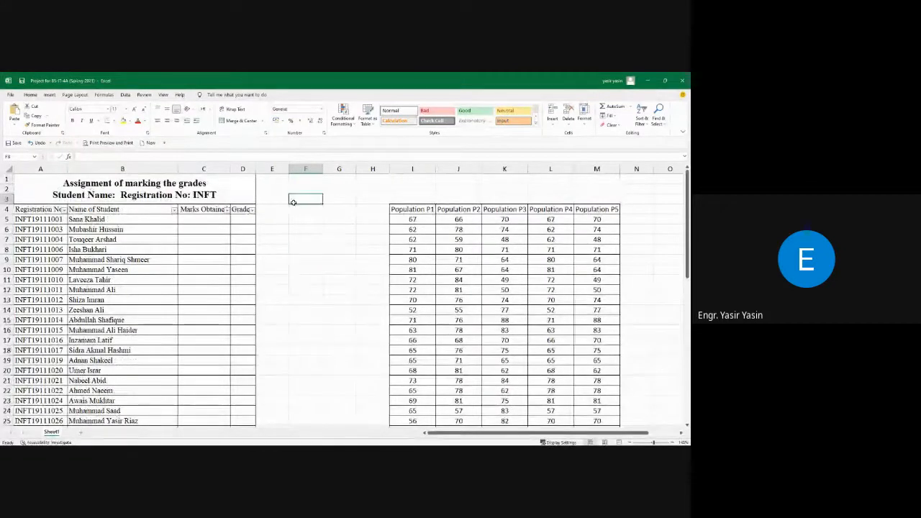
left_click_drag(300, 200, 344, 311)
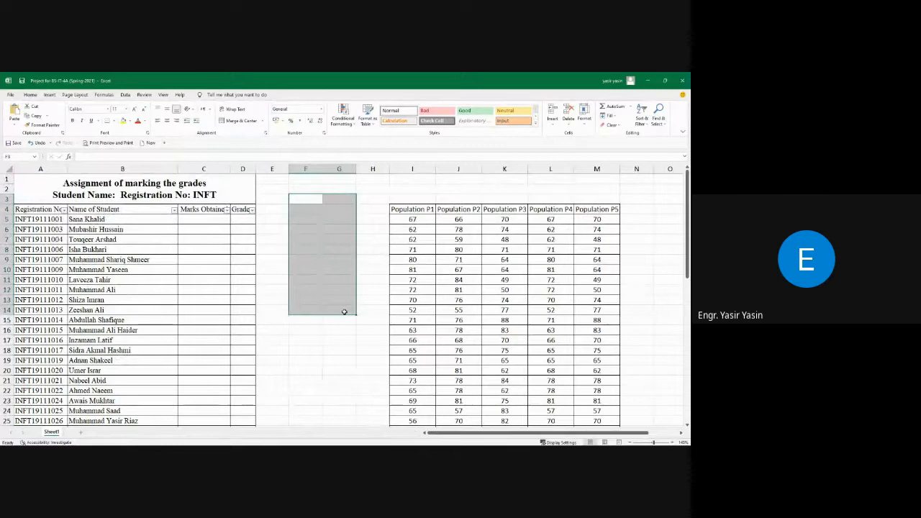
left_click(296, 334)
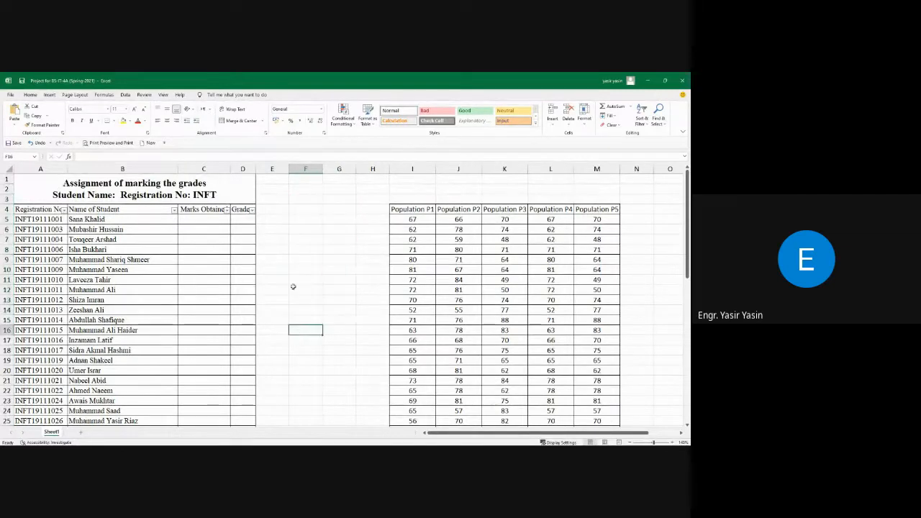
left_click(304, 188)
Examine how the worksheet is organised into lettered columns and numbered rows, including the empty rows far below the student table.
left_click(311, 169)
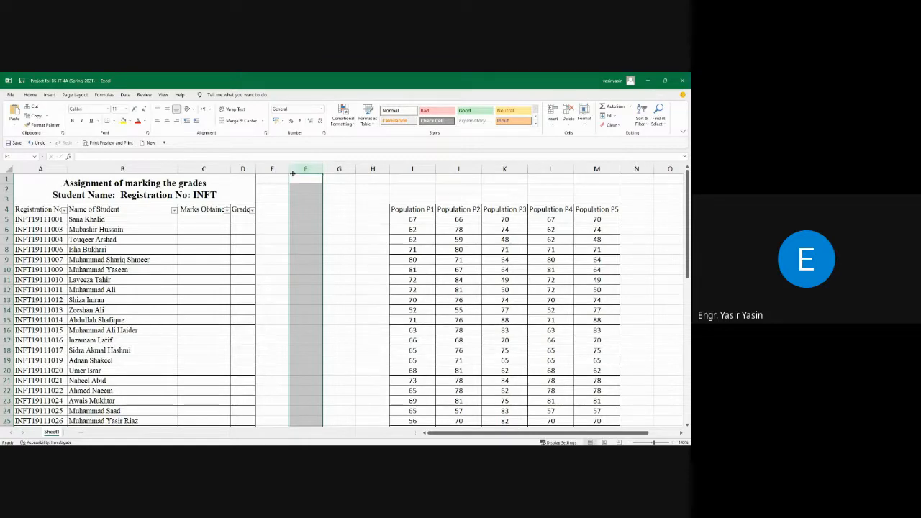
left_click(60, 166, "ctrl")
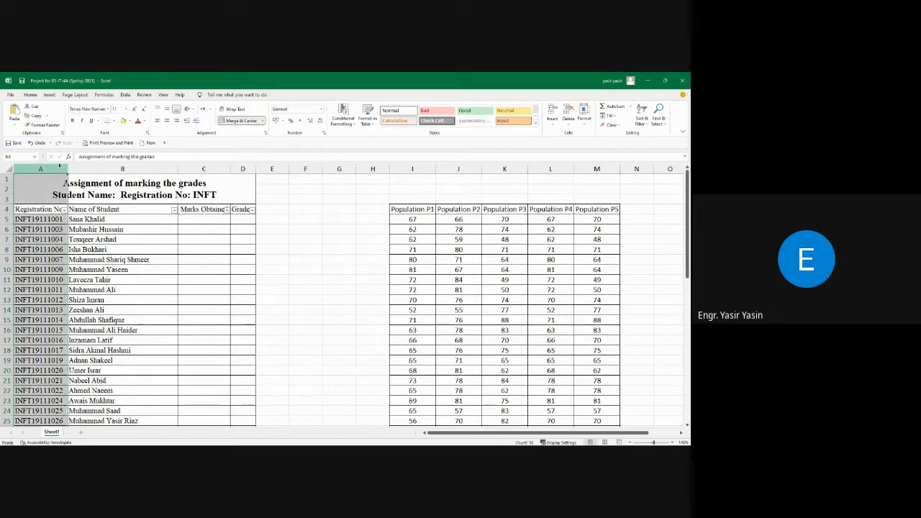
left_click_drag(60, 167, 140, 169)
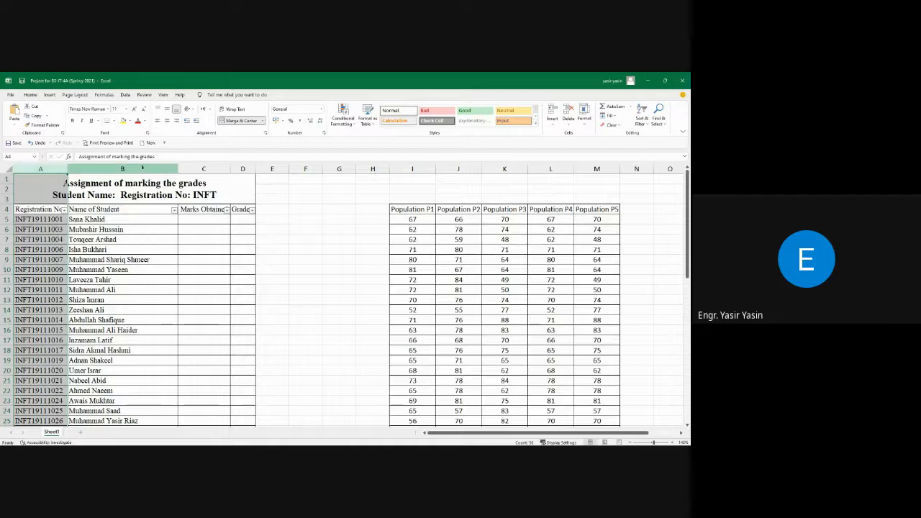
left_click(221, 169)
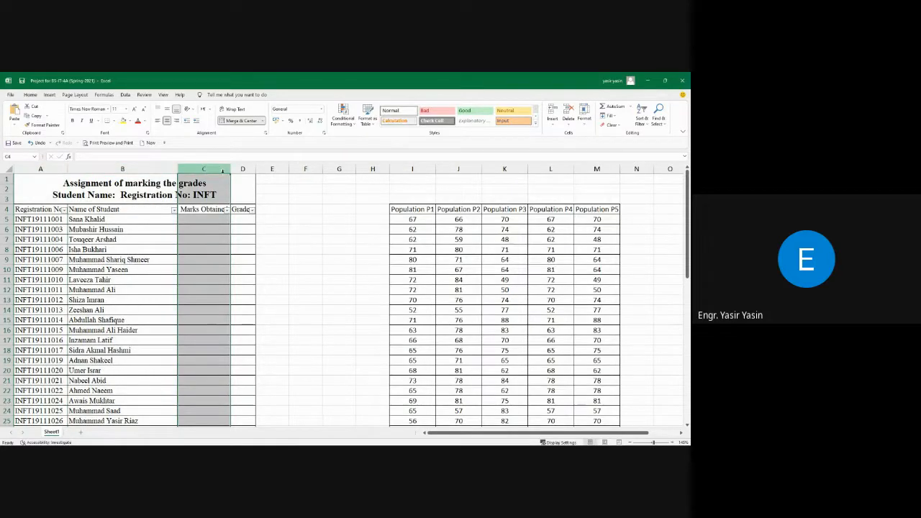
left_click(242, 169)
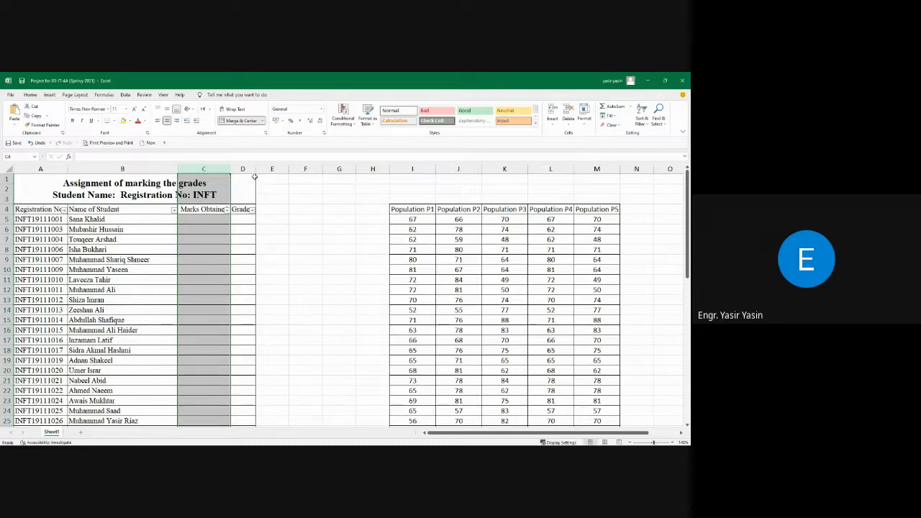
left_click(7, 178)
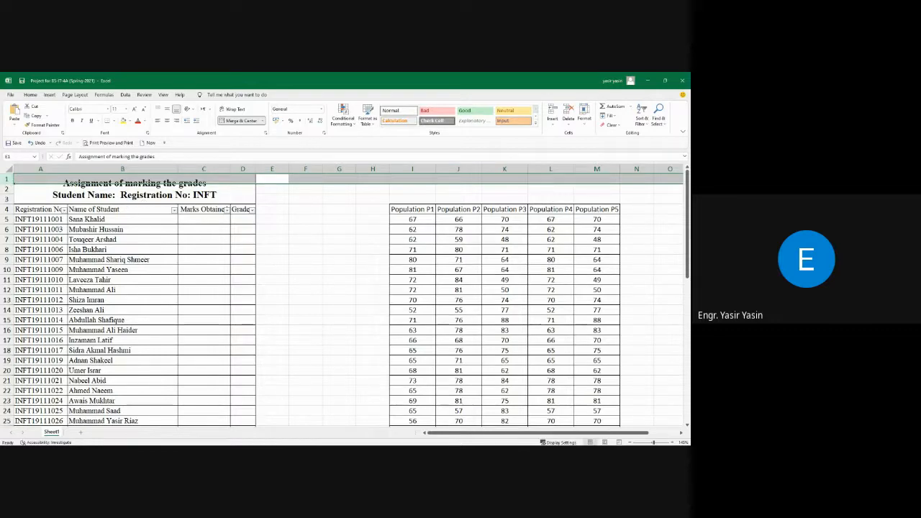
scroll(4, 320, "down", 6)
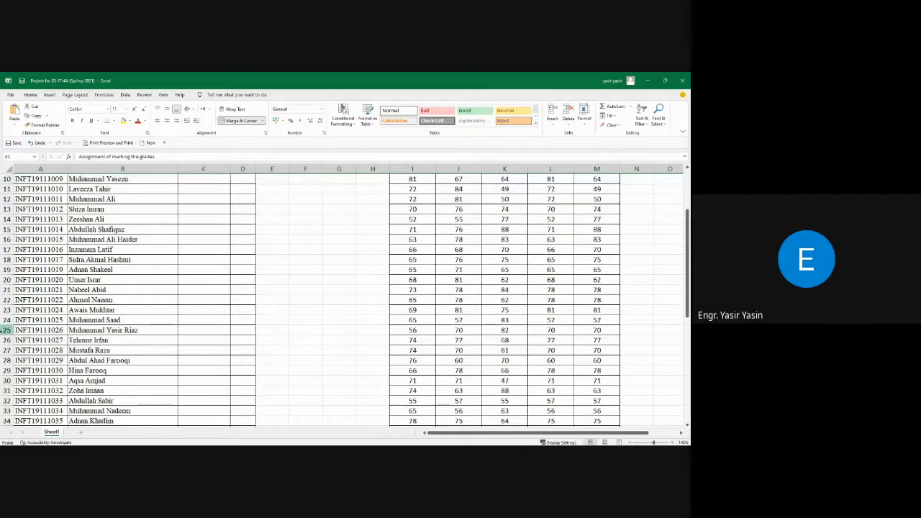
scroll(3, 331, "down", 20)
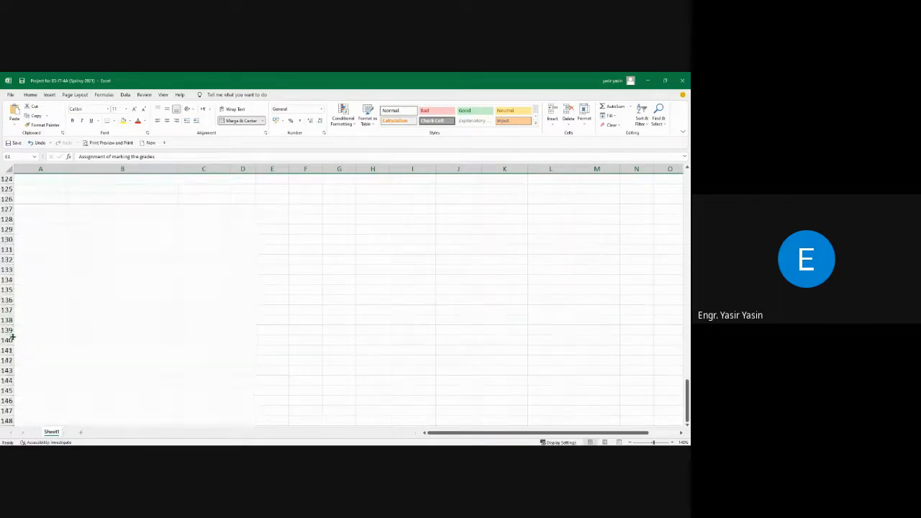
scroll(12, 336, "down", 10)
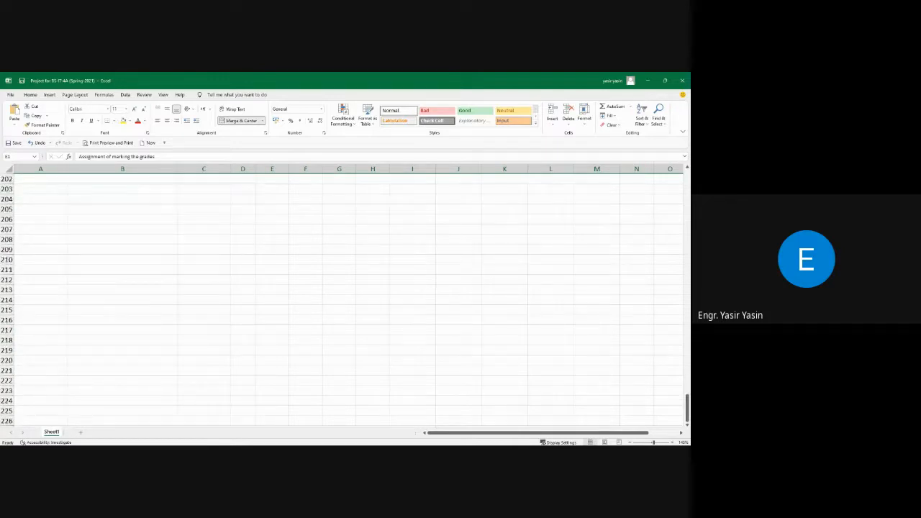
scroll(36, 273, "up", 20)
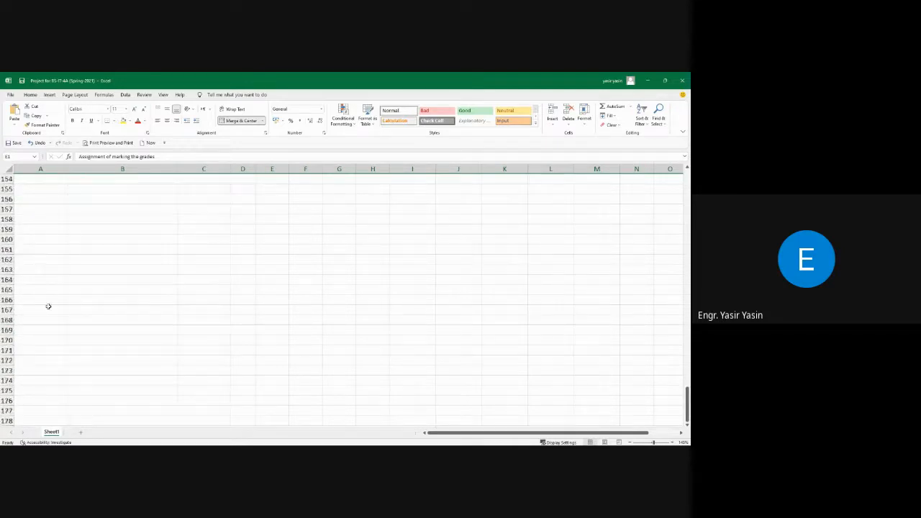
scroll(36, 296, "up", 20)
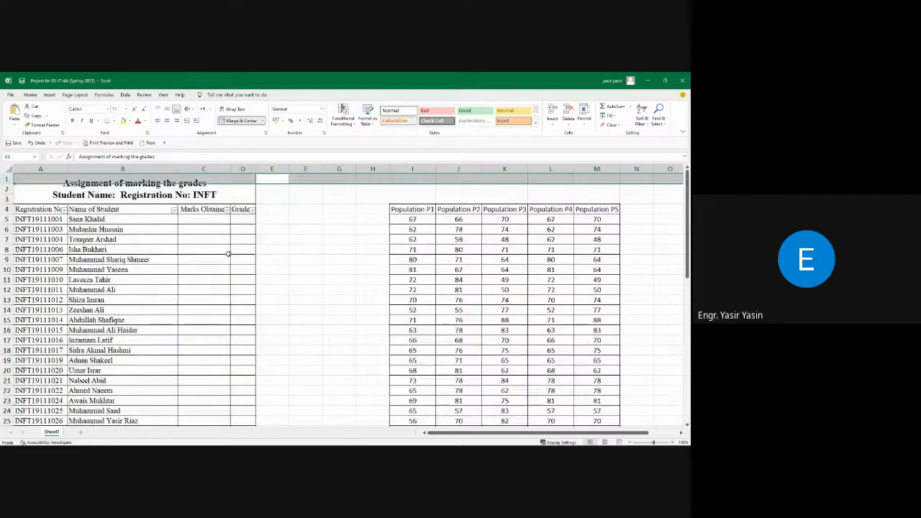
left_click(290, 221)
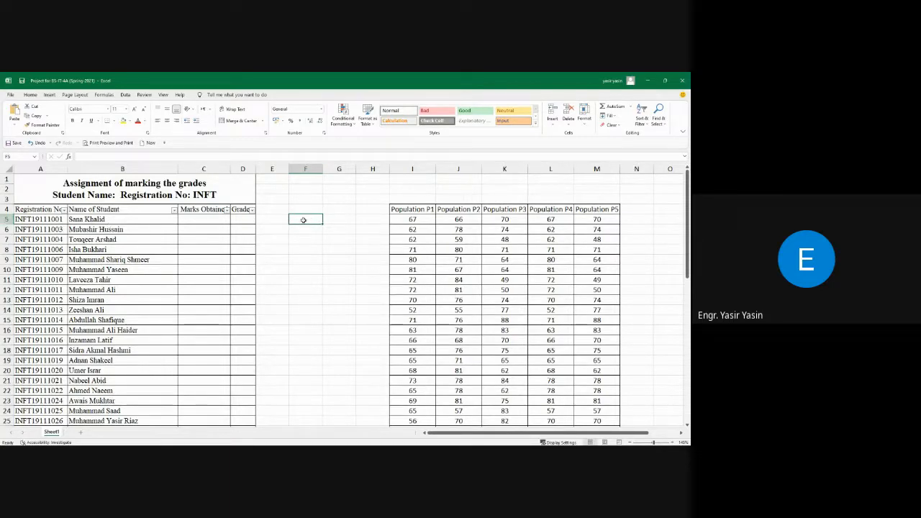
left_click(5, 156)
left_click(27, 157)
scroll(26, 160, "up", 2)
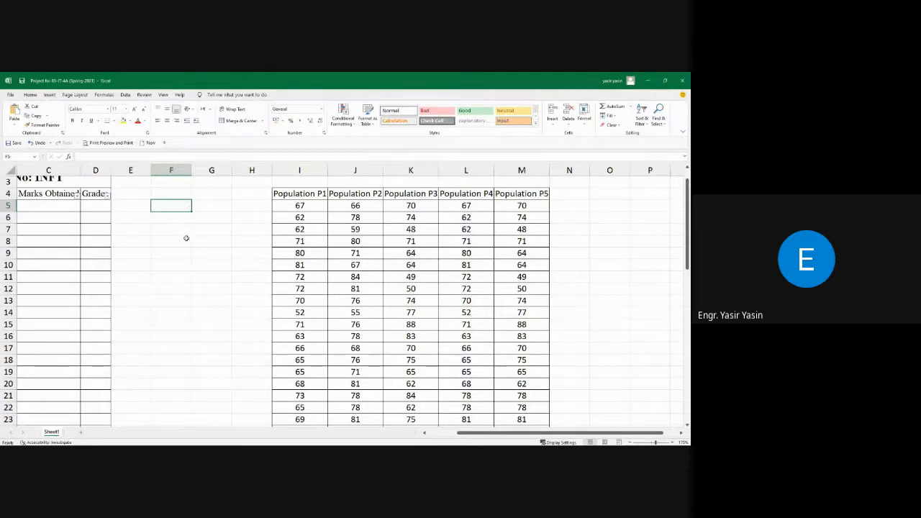
scroll(182, 261, "down", 1, "ctrl")
scroll(182, 260, "down", 2, "ctrl")
scroll(182, 260, "left", 2)
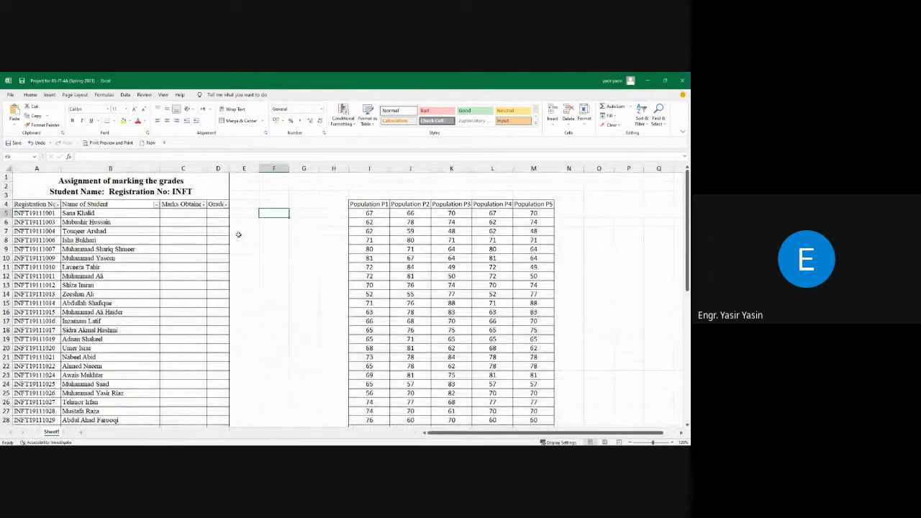
left_click(282, 245)
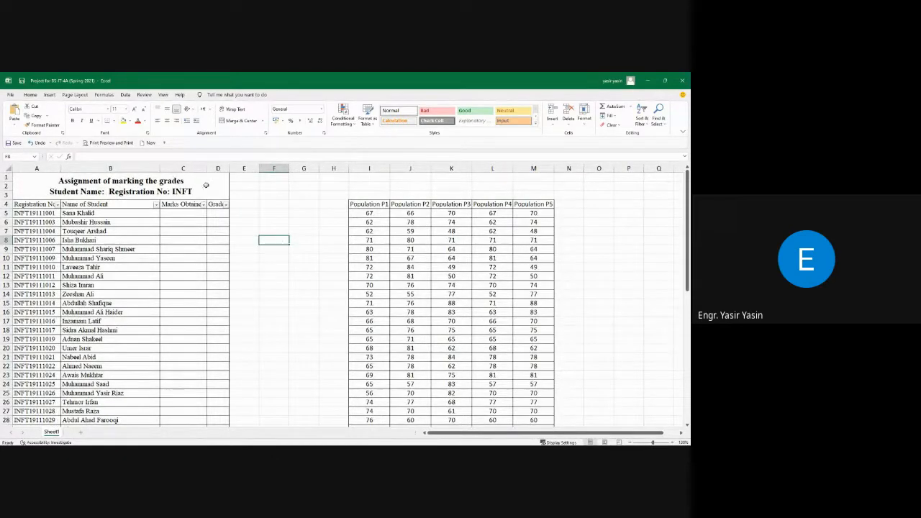
Enter the formula =SUM(I5:I58) in cell F2 to total the Population P1 column.
left_click(285, 188)
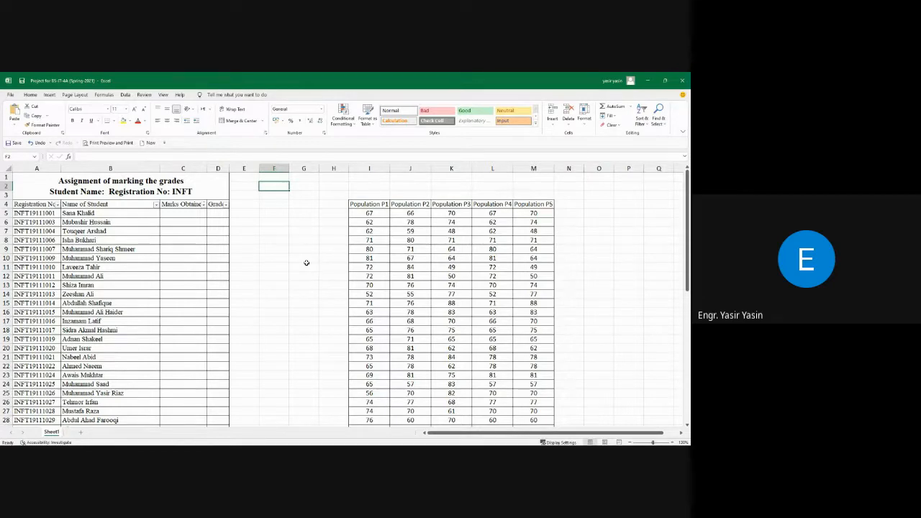
type("=")
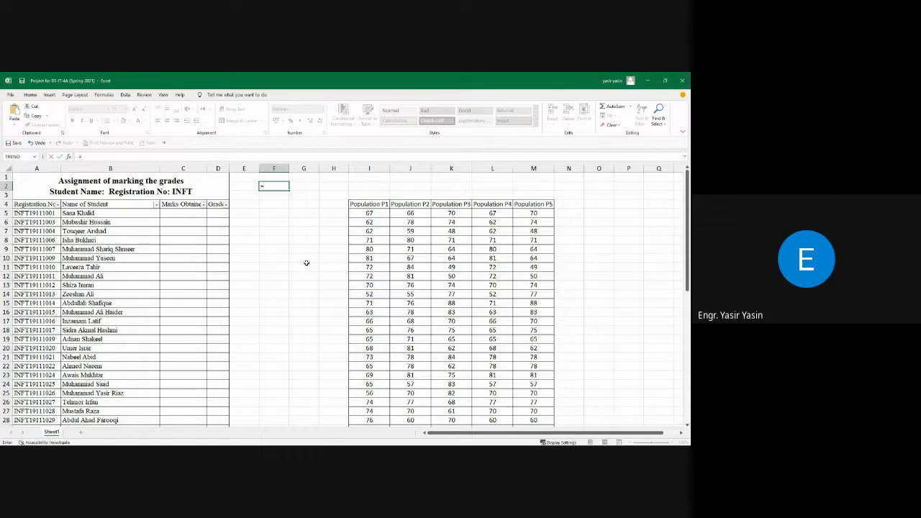
type("sum")
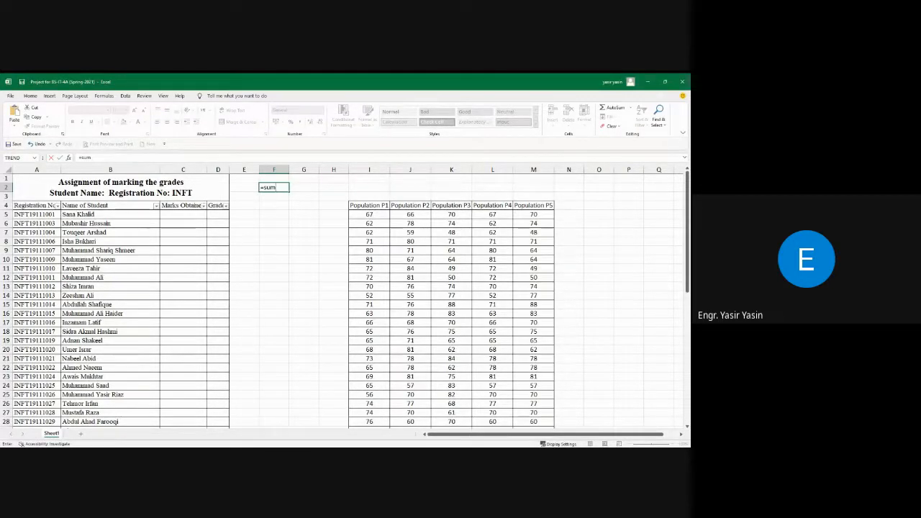
type("(")
left_click(376, 216)
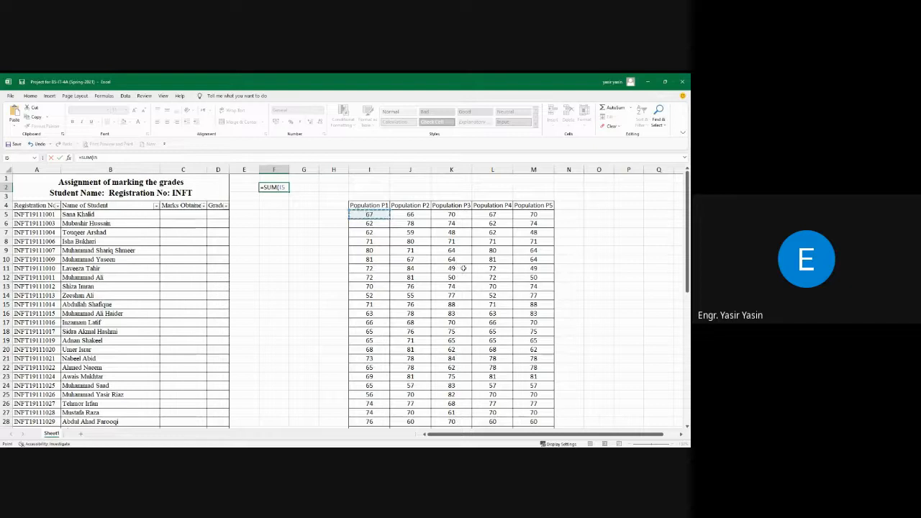
key("ctrl+shift+Down")
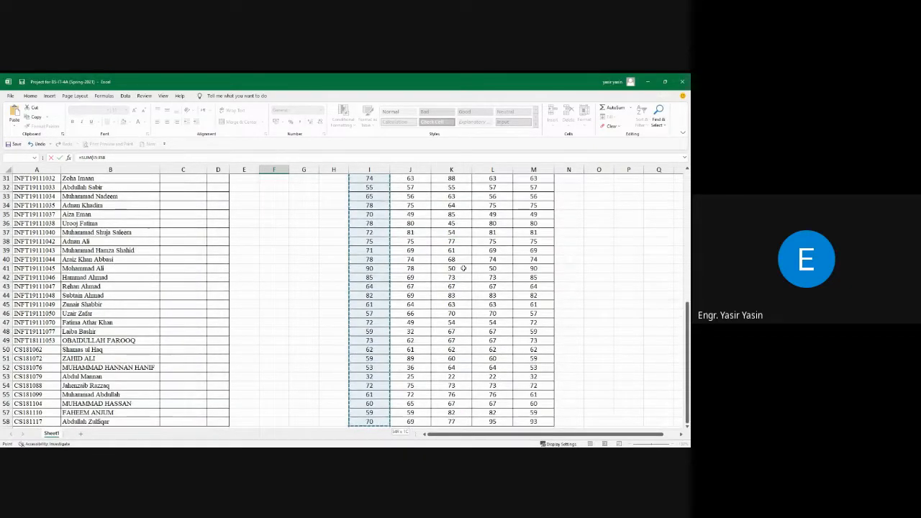
type(")")
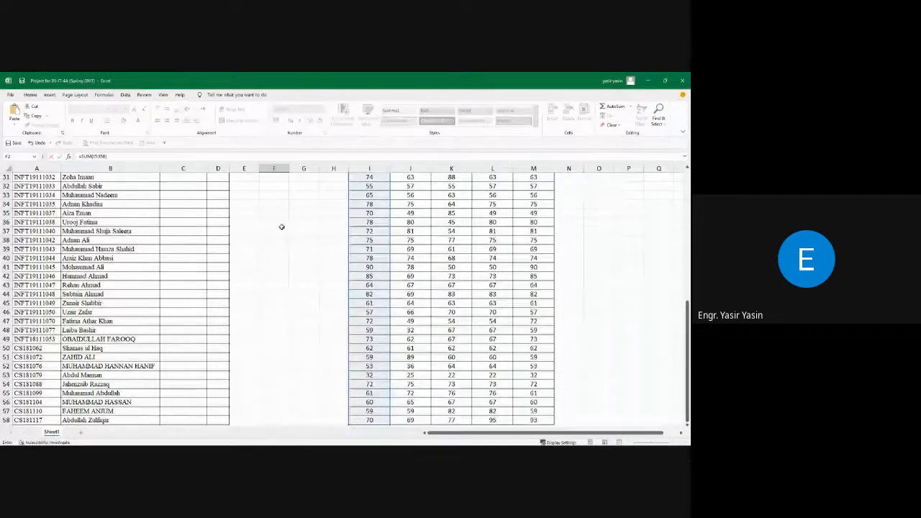
scroll(304, 248, "up", 10)
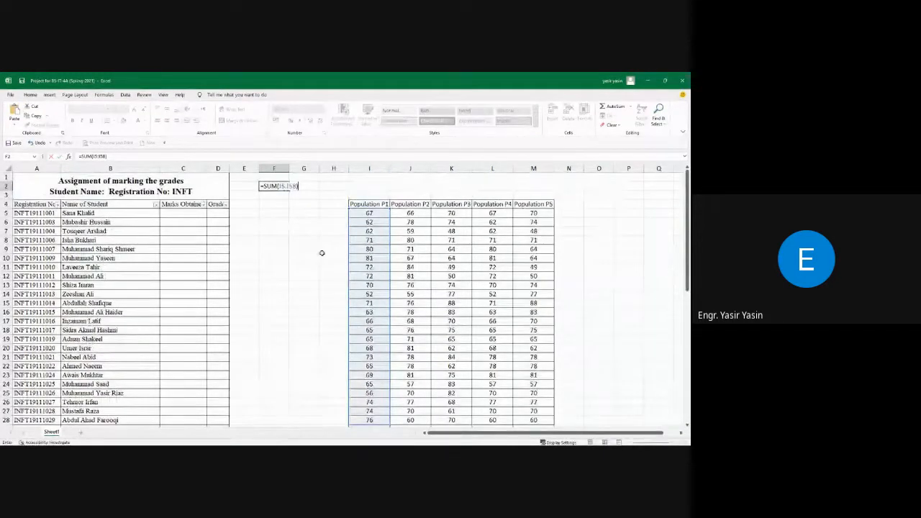
key("Return")
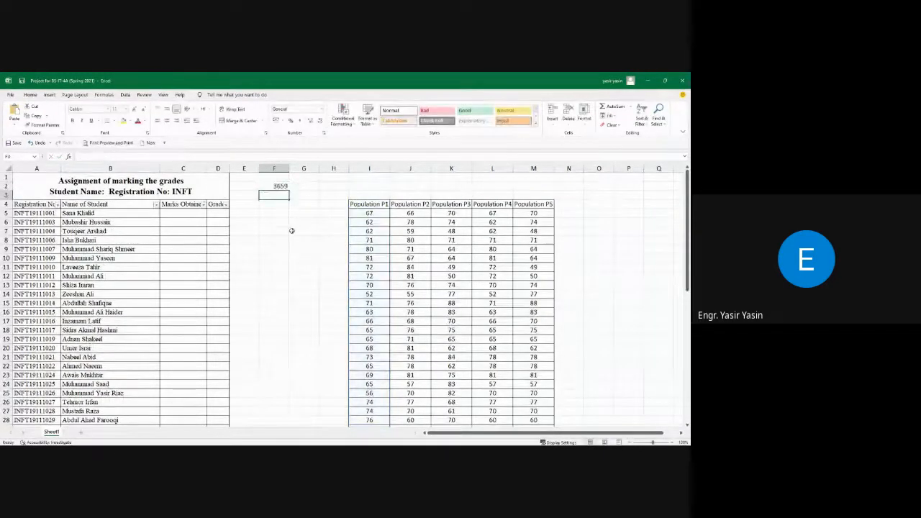
Check the range of the F2 formula against the first and last Population P1 values in cells I5 and I58.
left_click(280, 190)
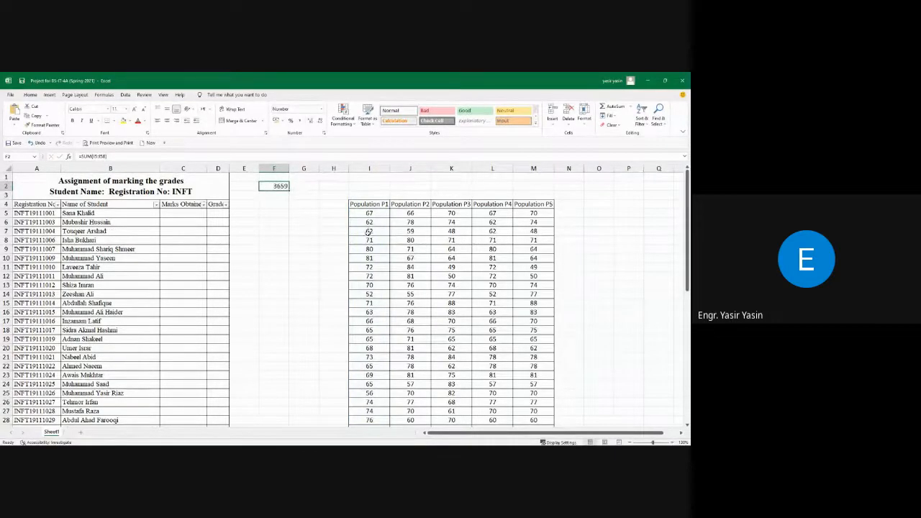
scroll(366, 285, "down", 5)
scroll(366, 285, "down", 7)
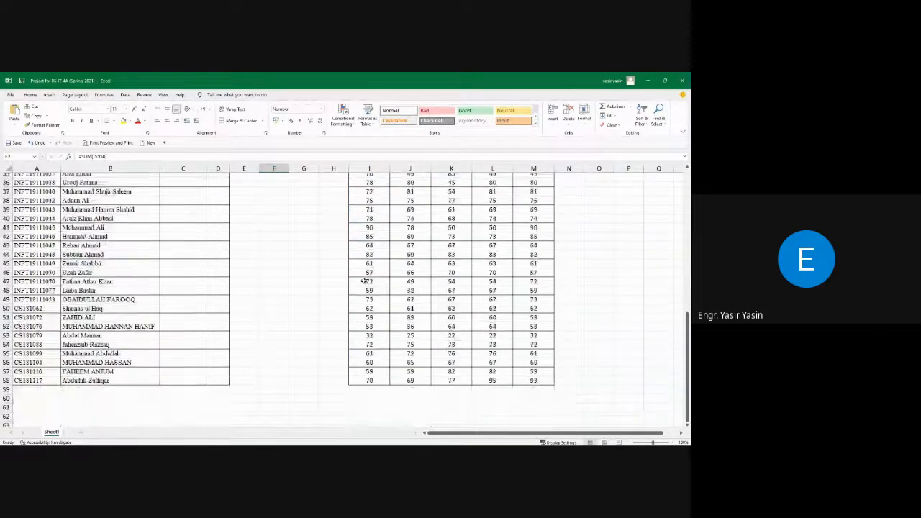
scroll(365, 278, "up", 12)
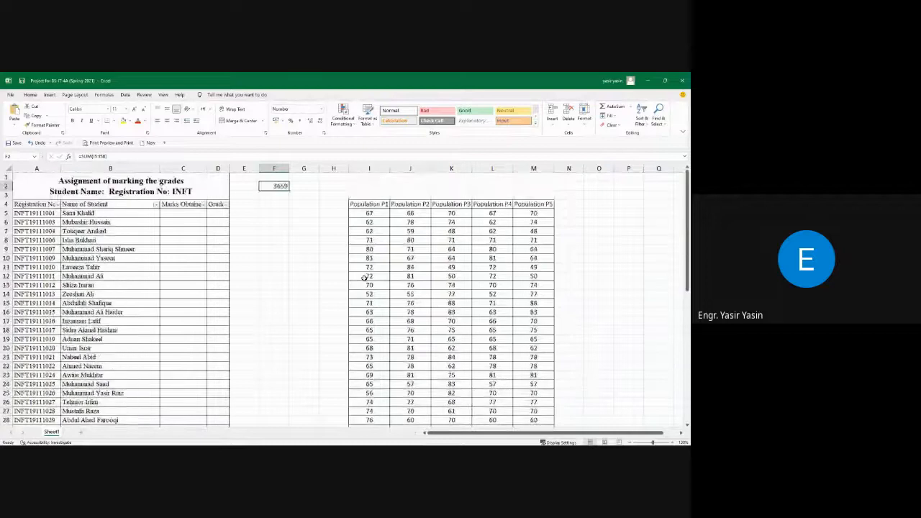
left_click(366, 213)
scroll(367, 214, "down", 20)
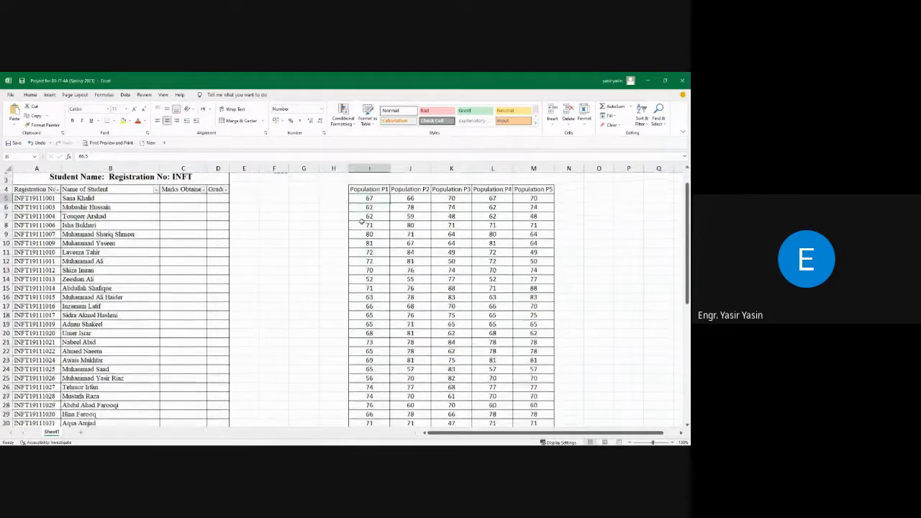
scroll(372, 237, "up", 6)
left_click(370, 259)
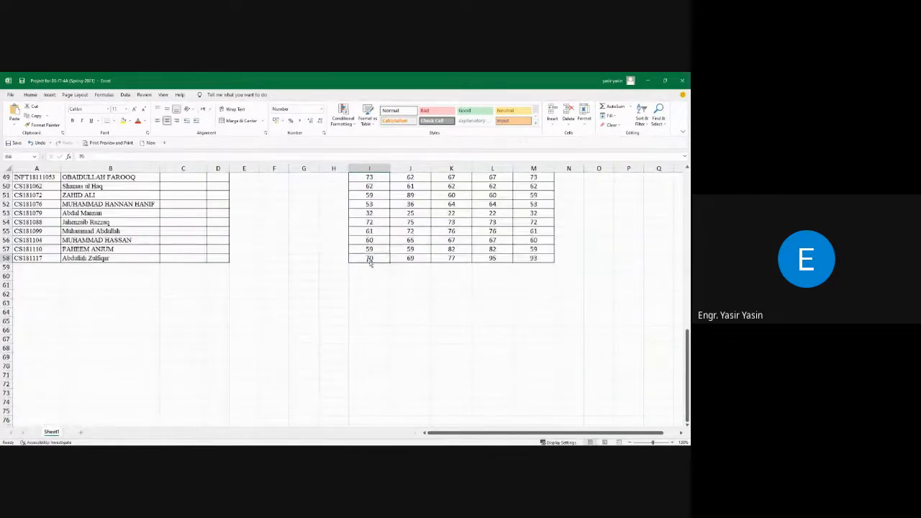
scroll(355, 310, "up", 8)
scroll(355, 310, "up", 8)
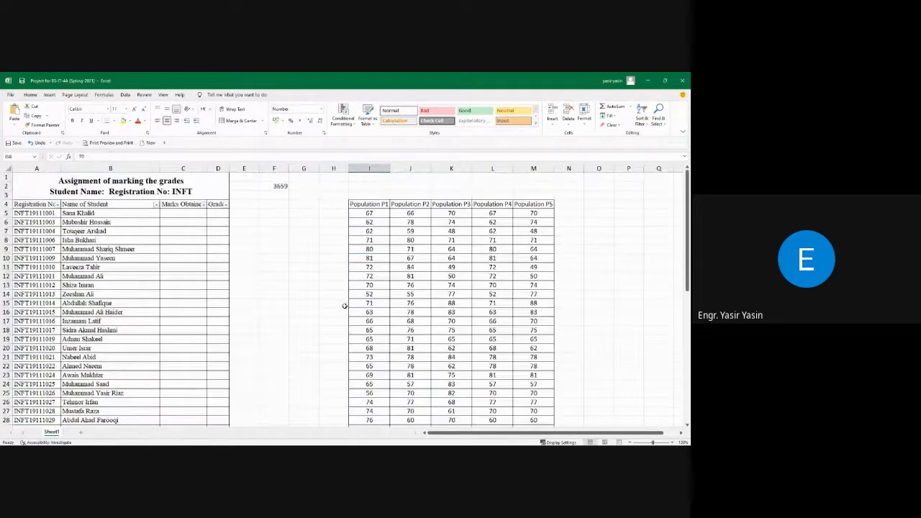
Inspect the cells referenced by the SUM formula in F2 without changing it.
left_click(274, 186)
left_click(97, 157)
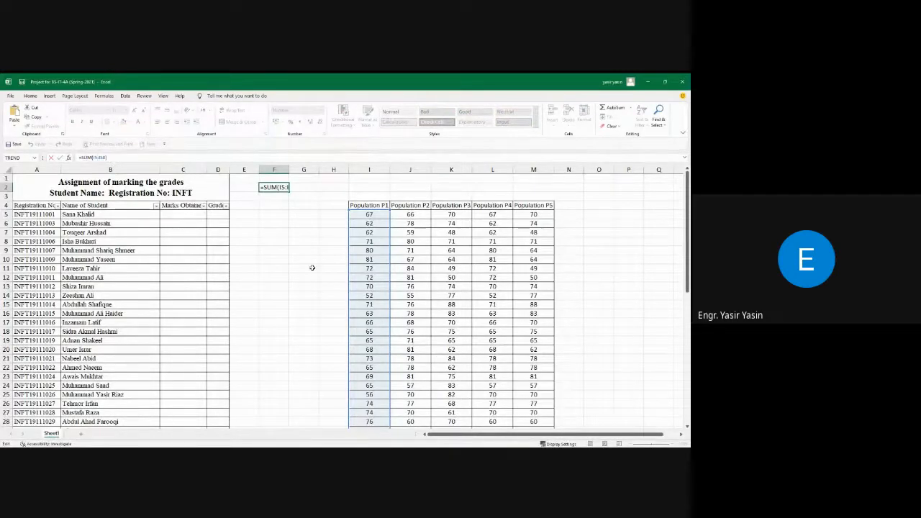
key("Escape")
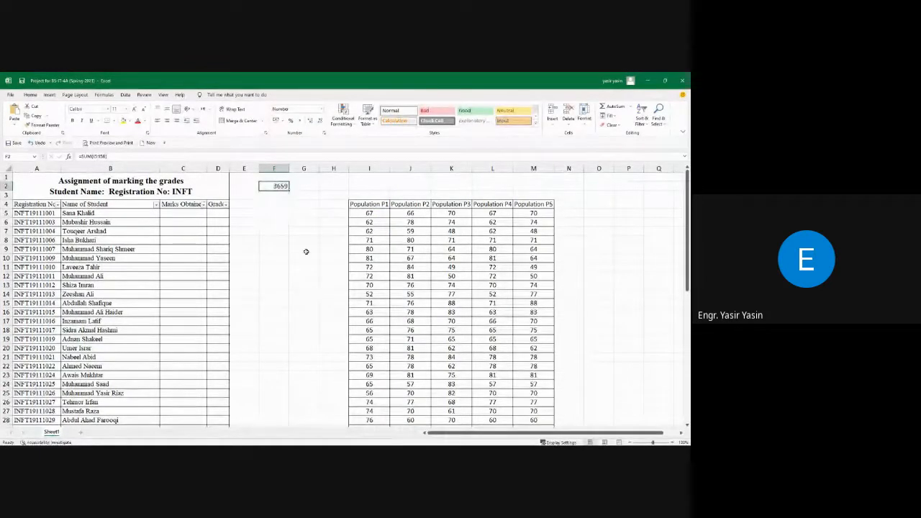
Enter the formula =AVERAGE(I5:I58) in cell G2 to average the Population P1 marks.
left_click(308, 190)
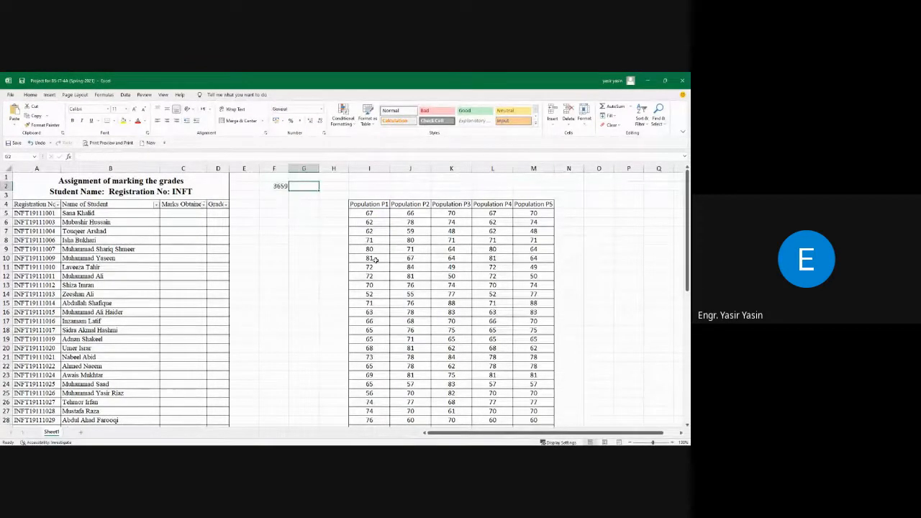
type("=")
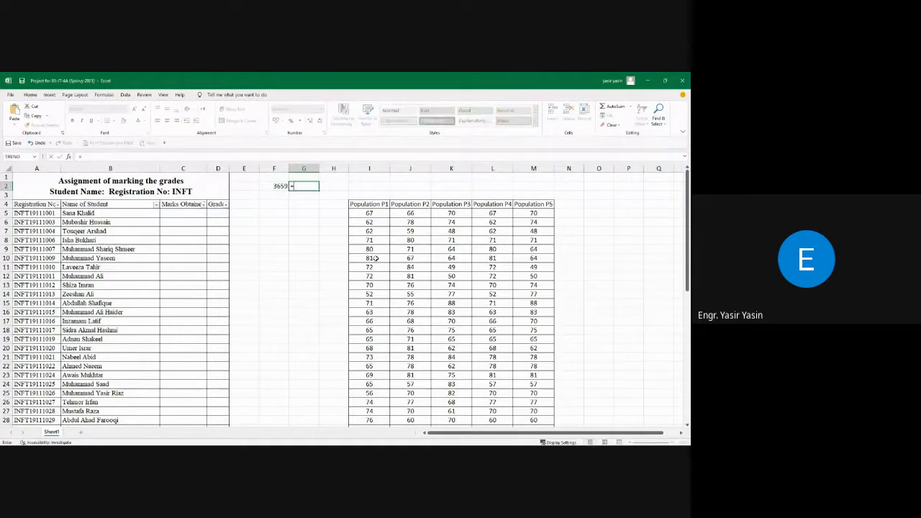
type("av")
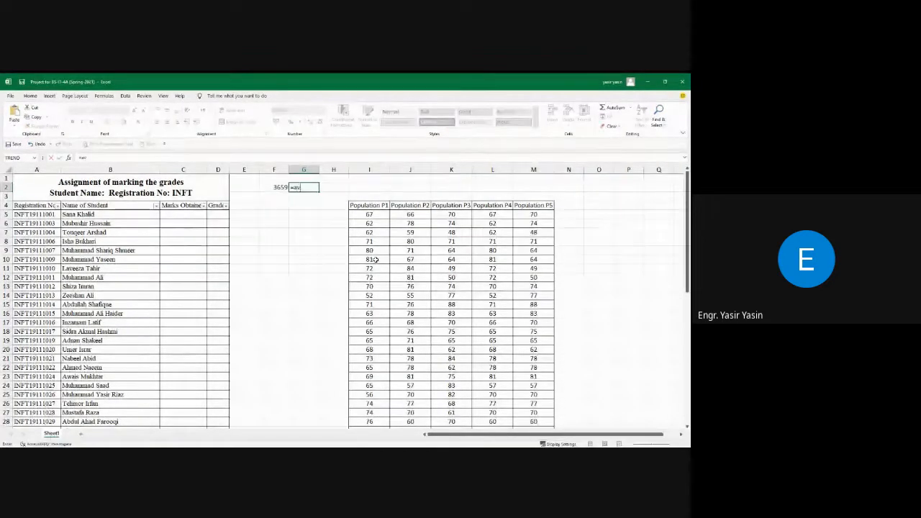
type("e")
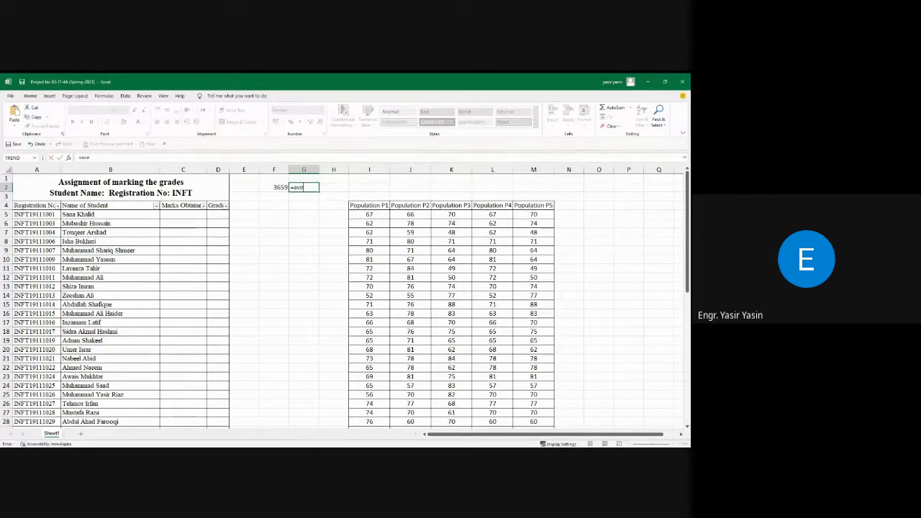
key("Tab")
left_click(369, 215)
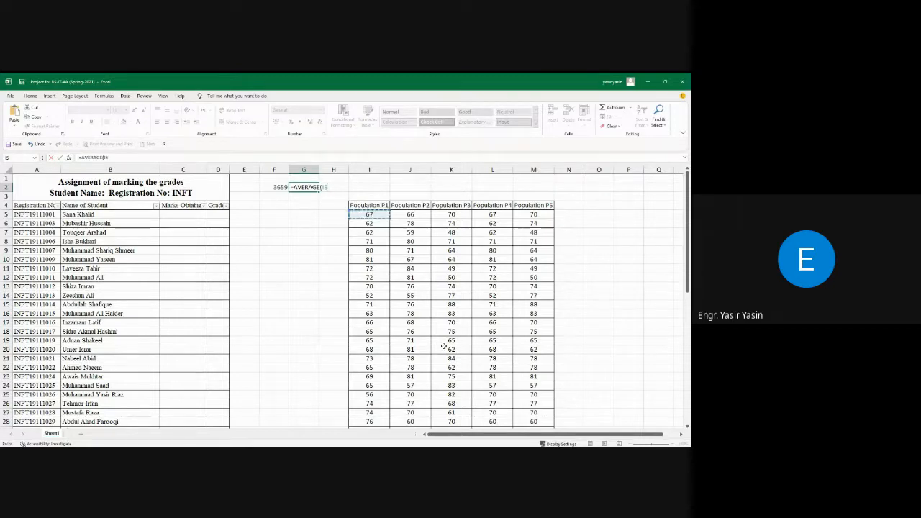
left_click_drag(369, 215, 369, 405)
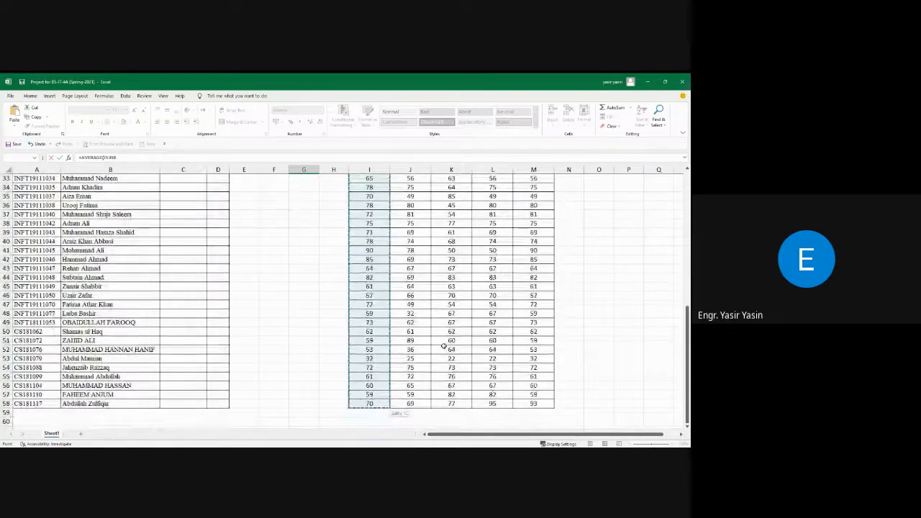
key("Escape")
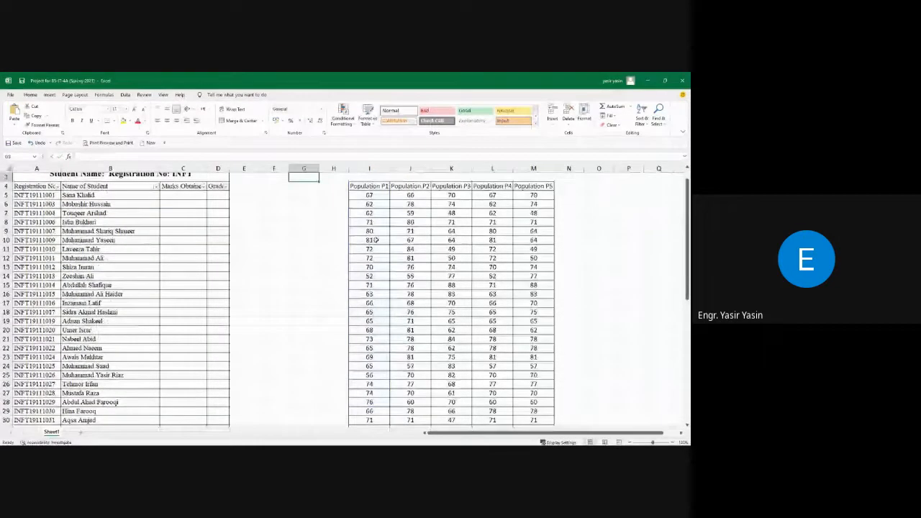
key("Up")
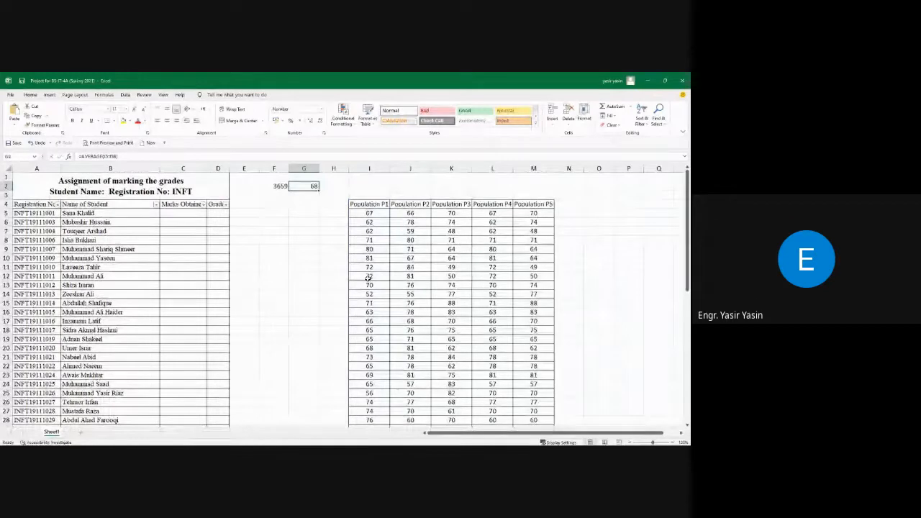
Enter a STDEV.P formula over I5:I58 in cell H2 for the standard deviation of the Population P1 marks.
key("Right")
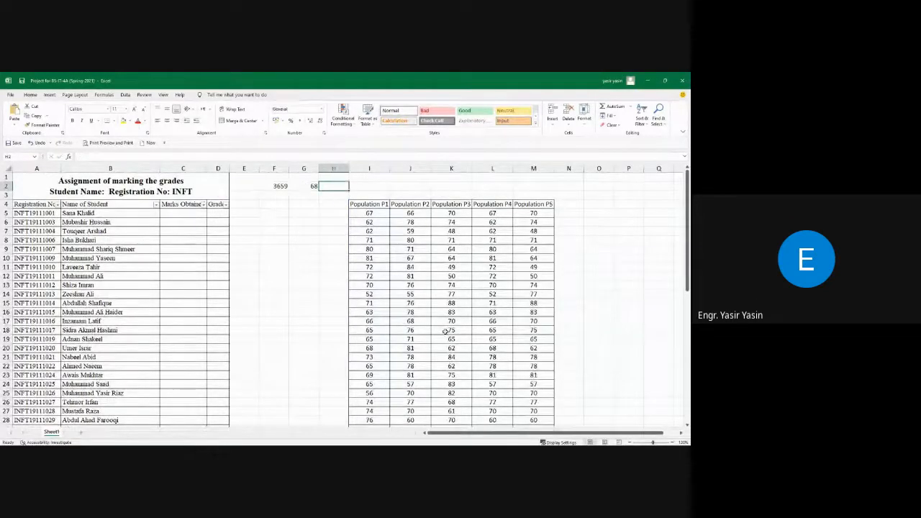
type("=s")
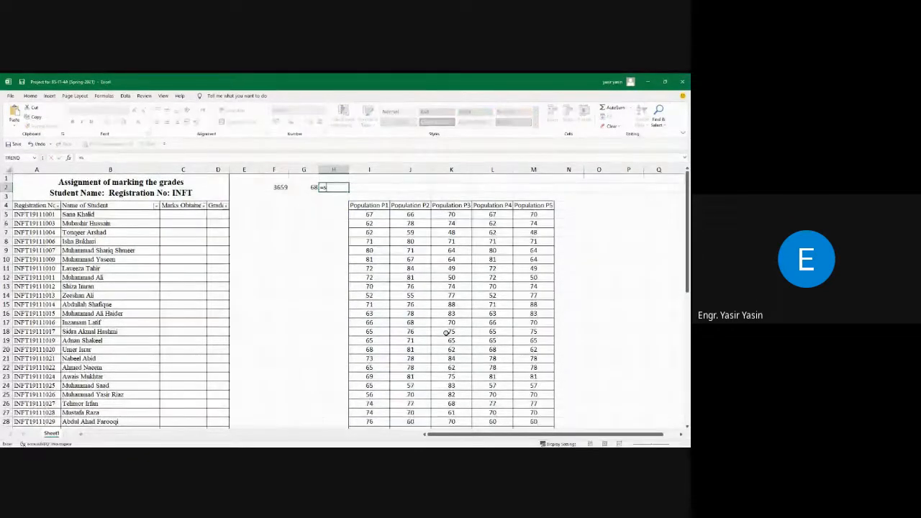
type("td")
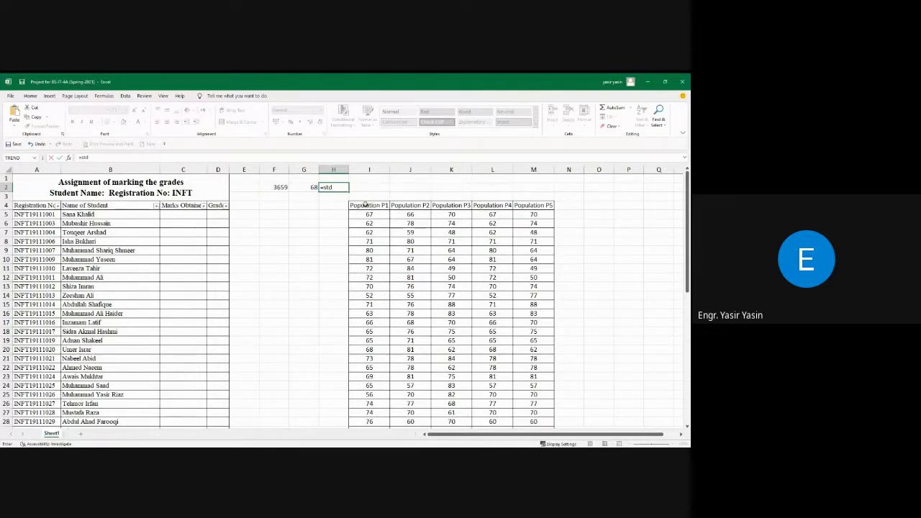
key("Down")
key("Tab")
left_click(368, 216)
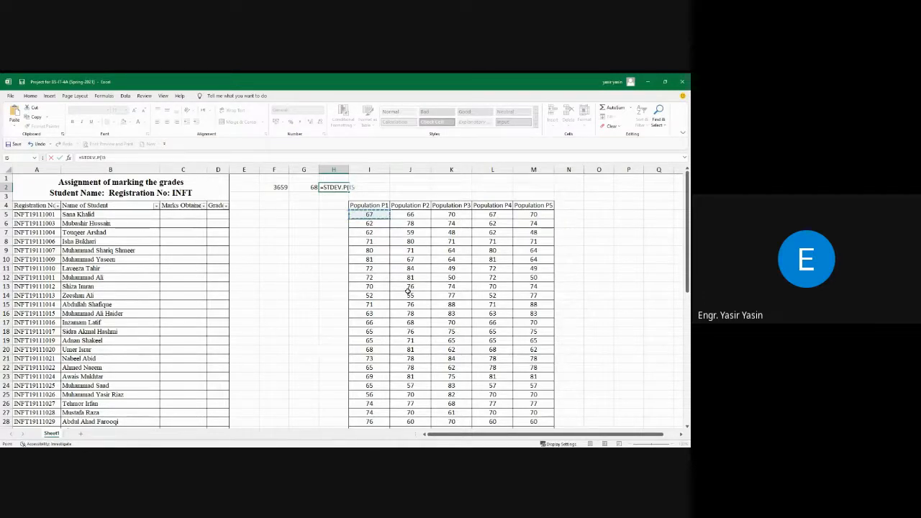
key("ctrl+shift+Down")
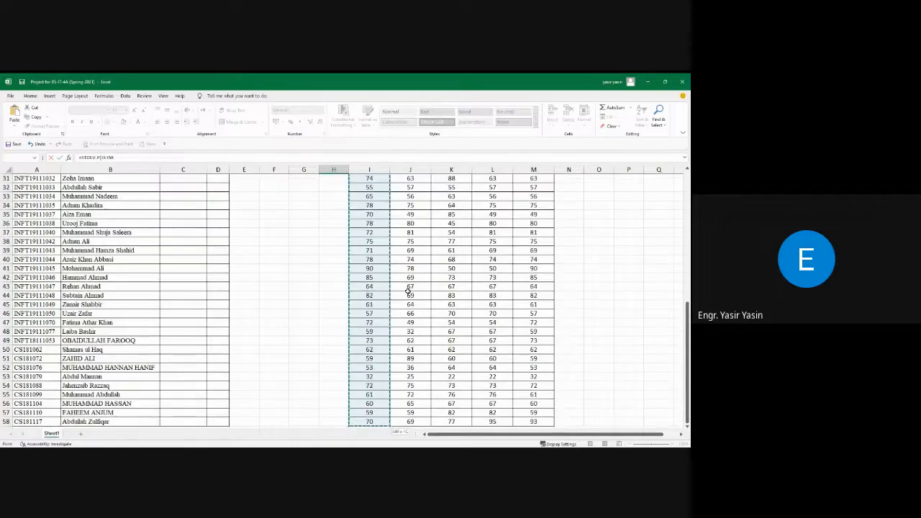
key("Escape")
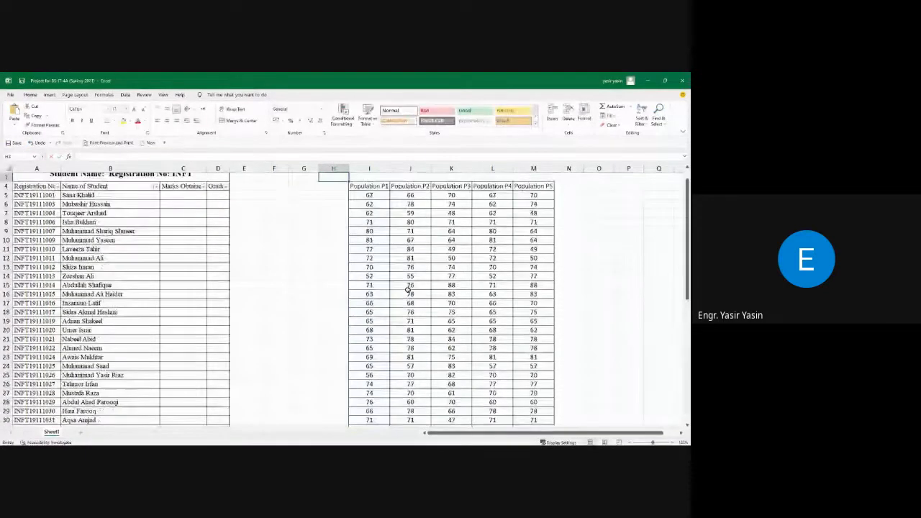
key("Return")
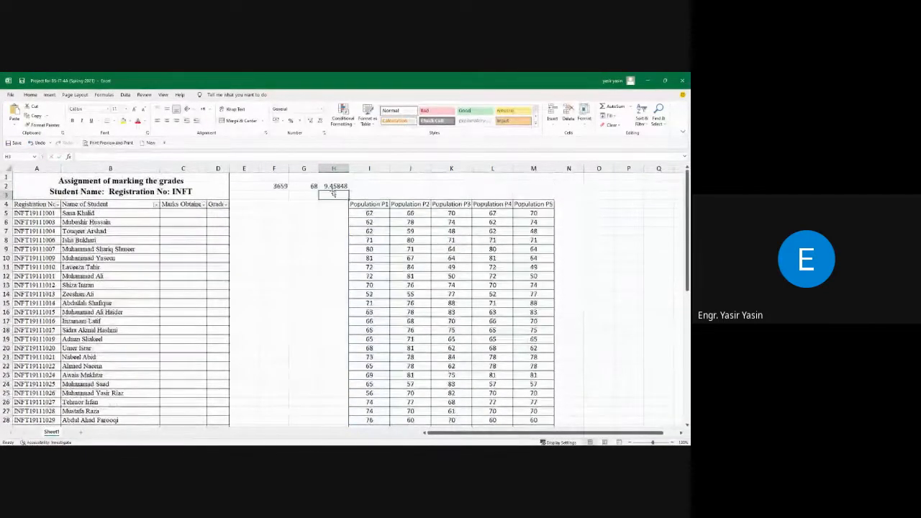
left_click(333, 188)
left_click(369, 214)
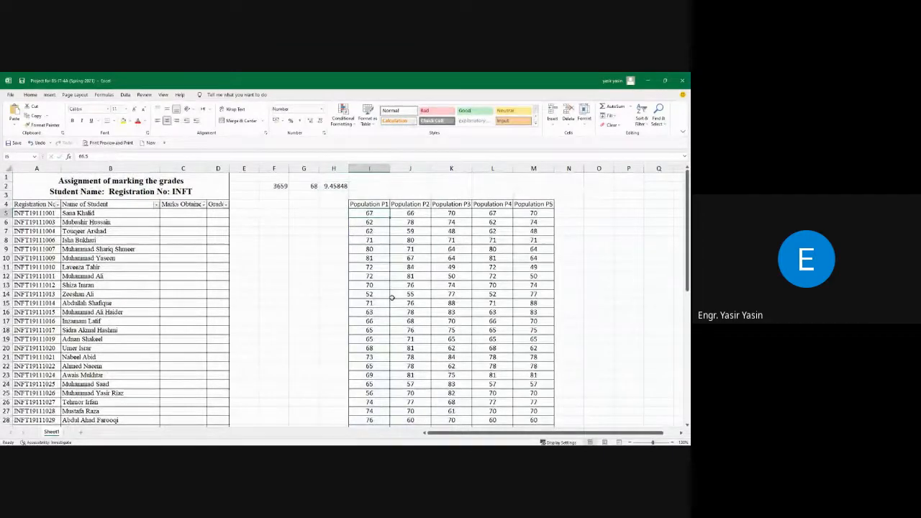
List the grades A+, A and A- in cells F5 to F7.
left_click(268, 214)
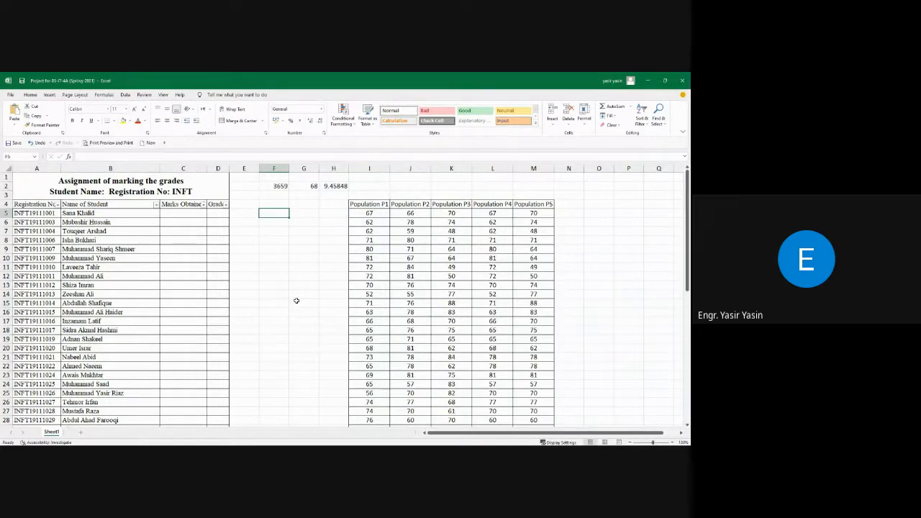
type("A")
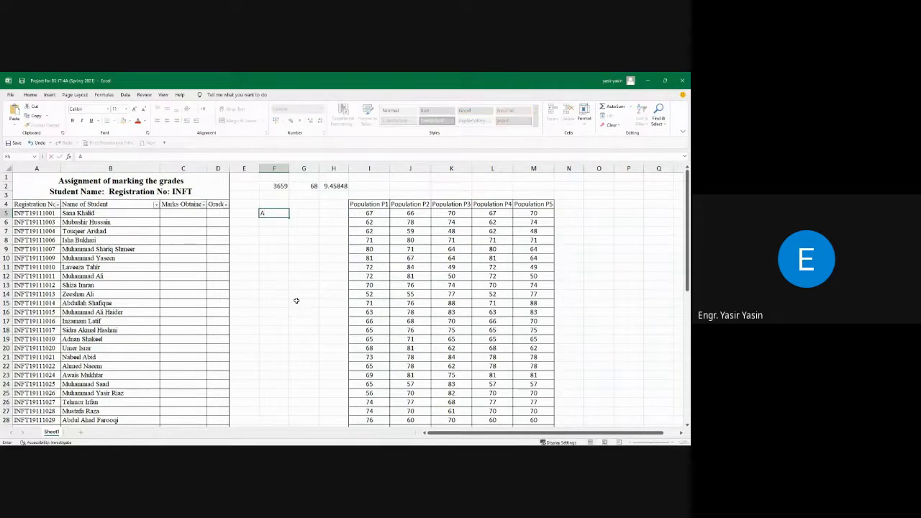
type("+")
key("Return")
type("A+")
key("Return")
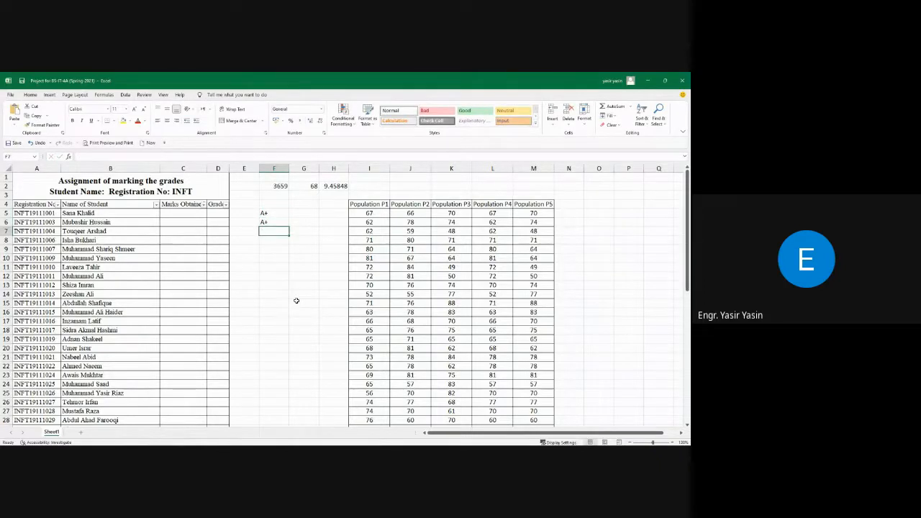
key("Up")
key("F2")
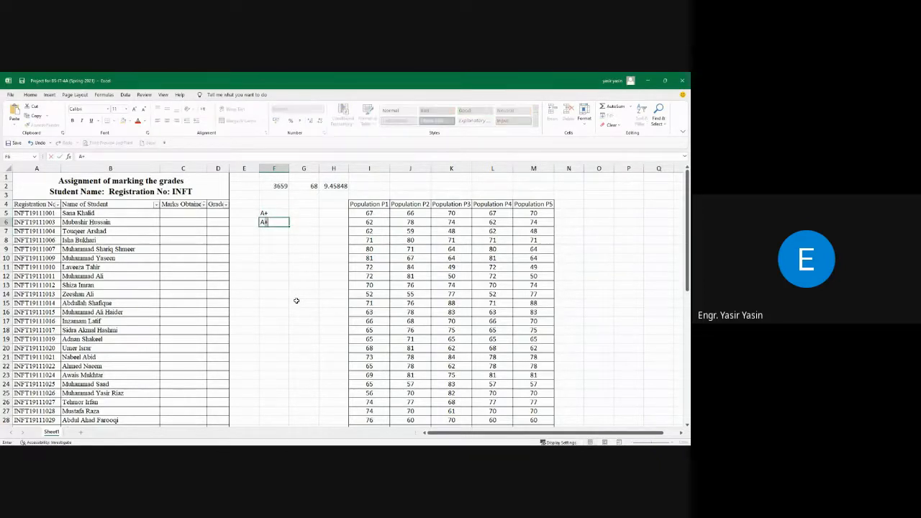
key("Return")
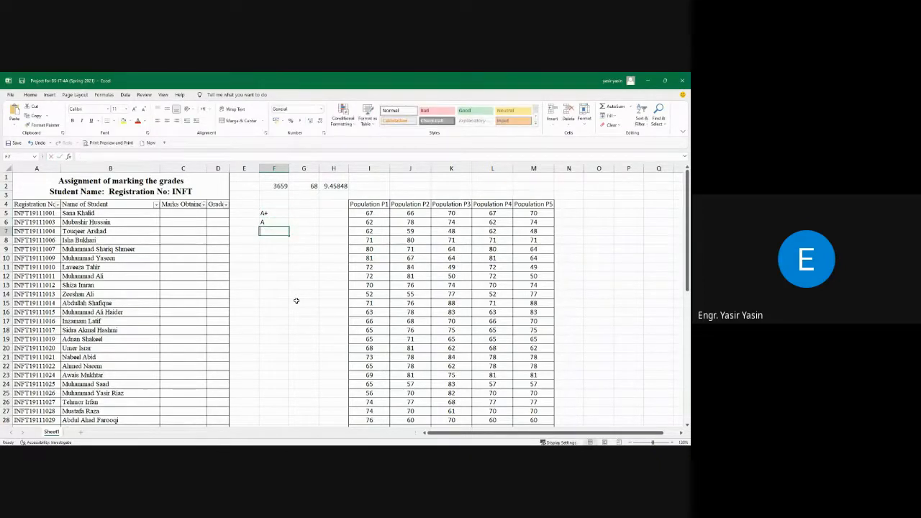
type("A-")
key("Return")
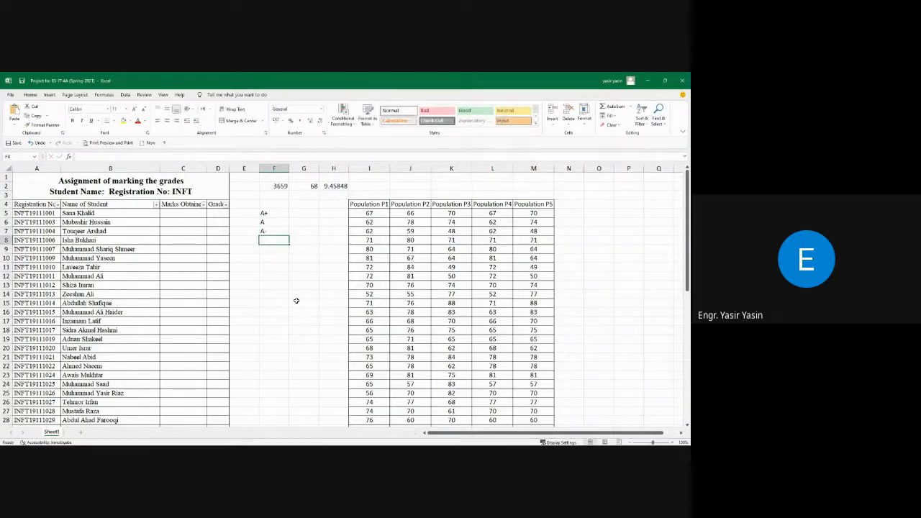
Continue the grade list with B+, B+ and B- in cells F8 to F10.
type("B+")
key("Return")
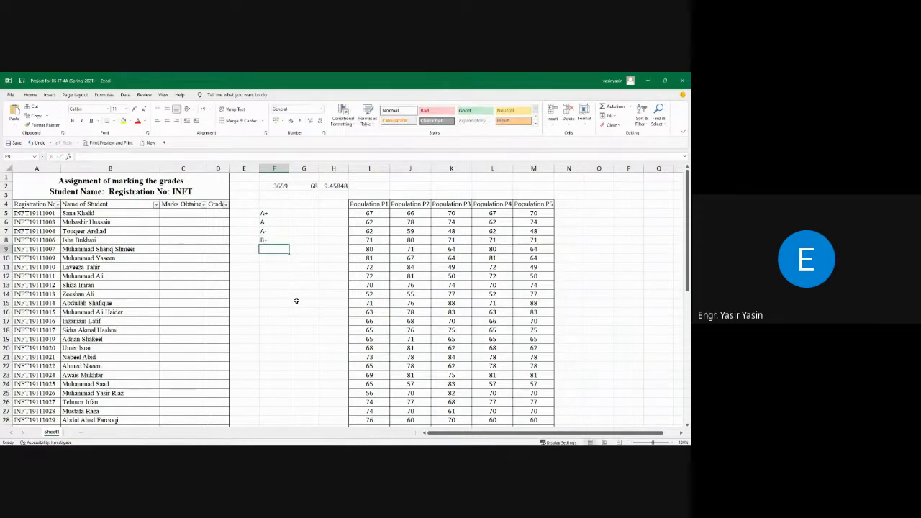
type("B+")
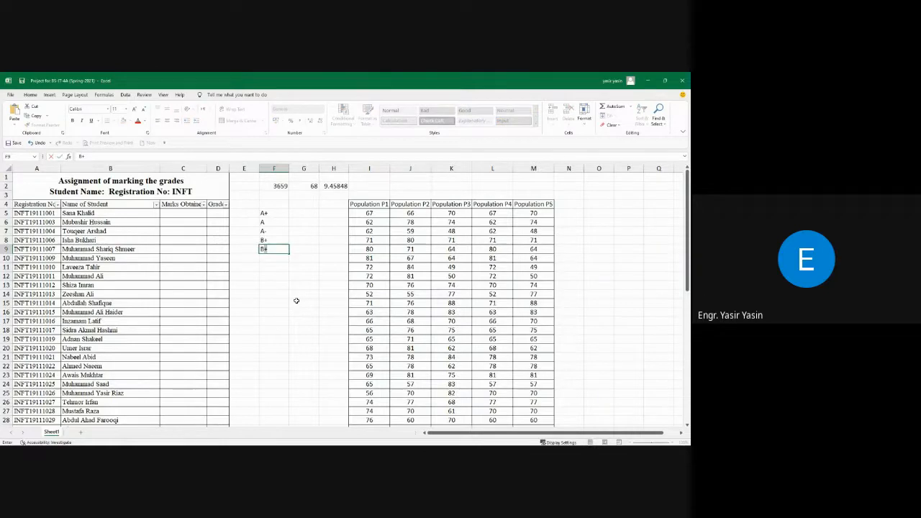
key("Return")
type("B-")
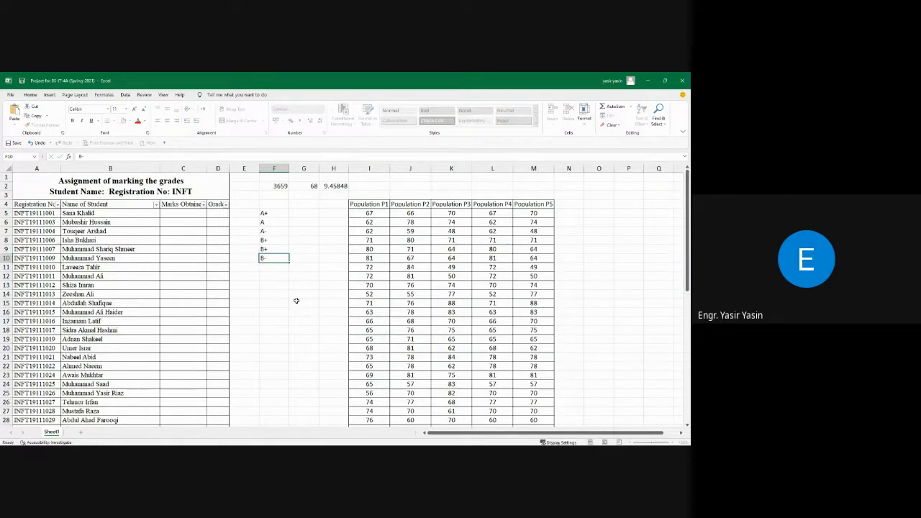
key("Return")
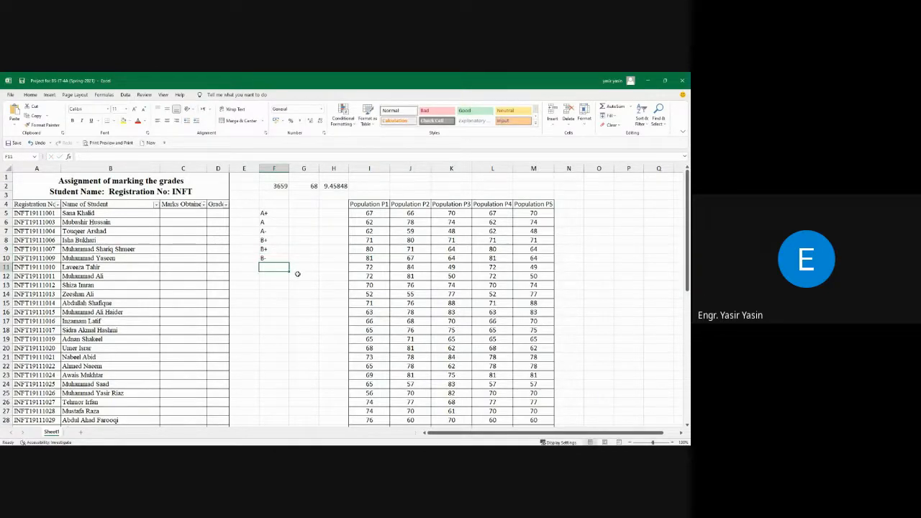
Write the A+ criterion "average + 2*(Standard deviation)" as text in cell G5.
left_click(303, 213)
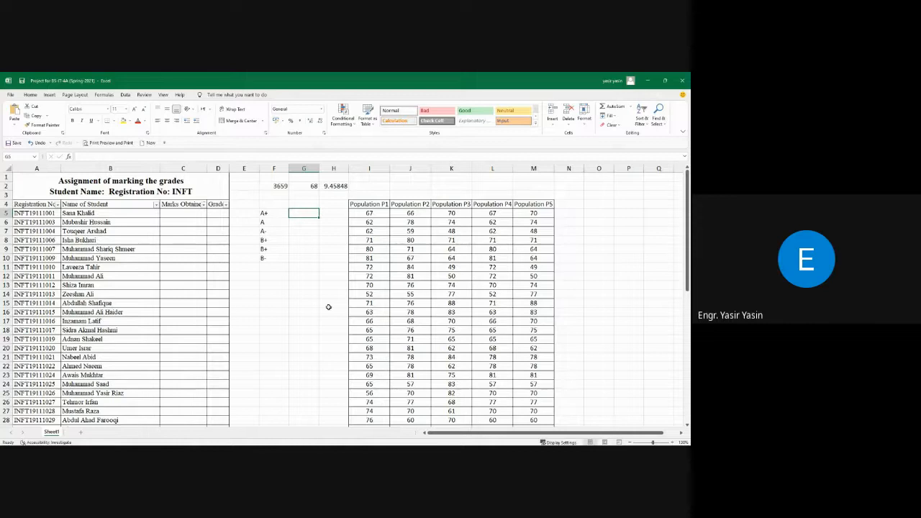
type("av")
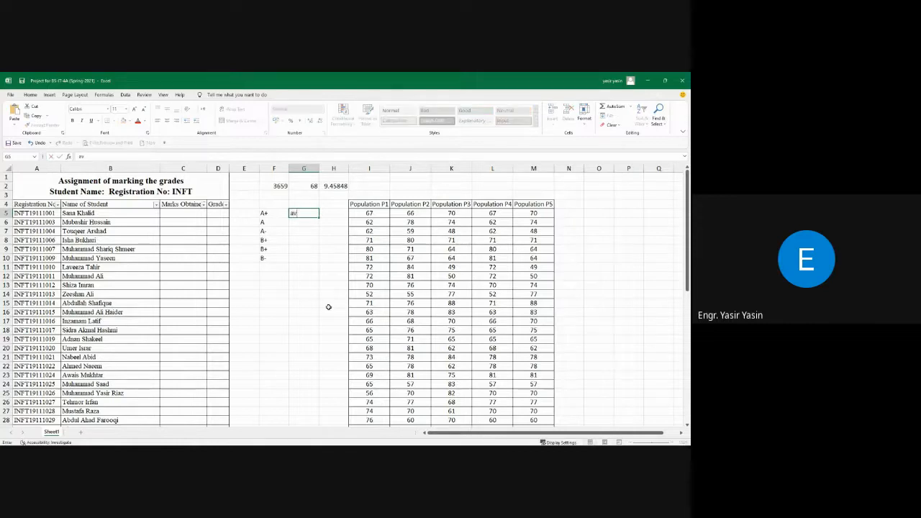
type("erage + 2*(Stand")
type("ard deviation")
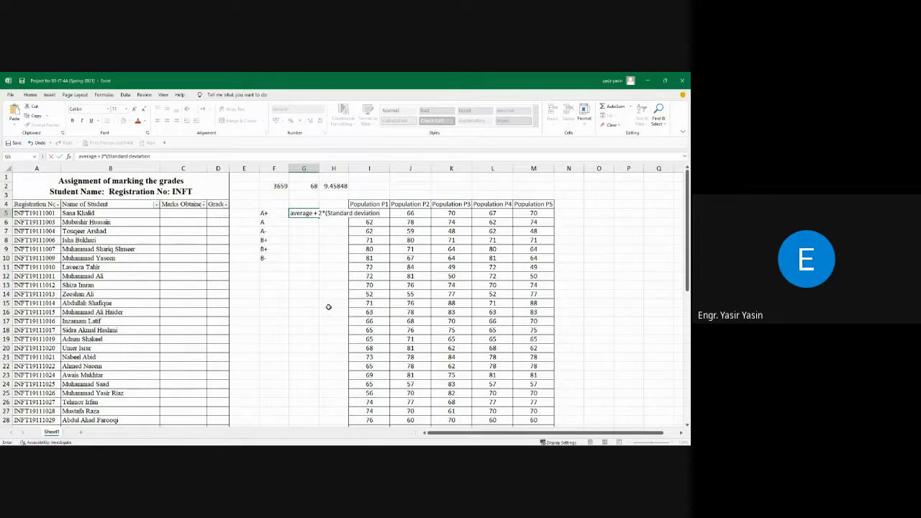
type(")")
key("Return")
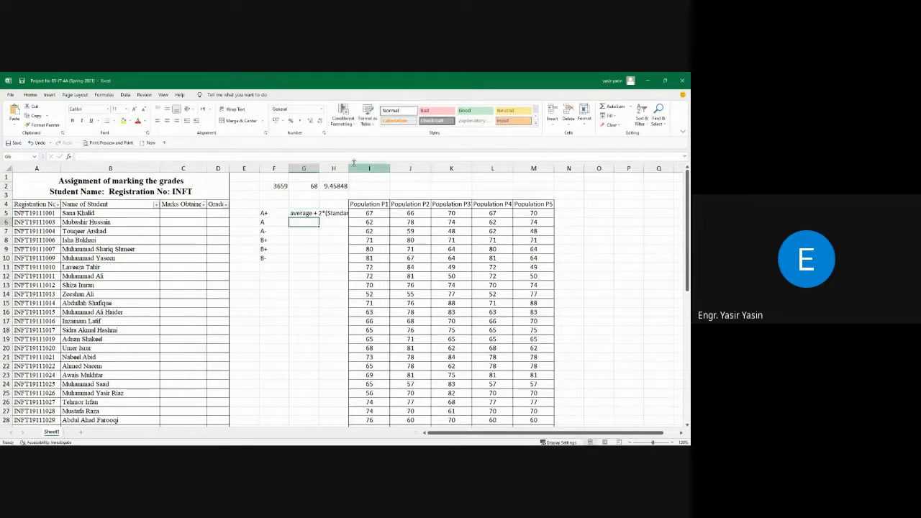
Fit column G to its text and copy the G5 criterion down through G10.
double_click(319, 168)
left_click(325, 293)
left_click(343, 212)
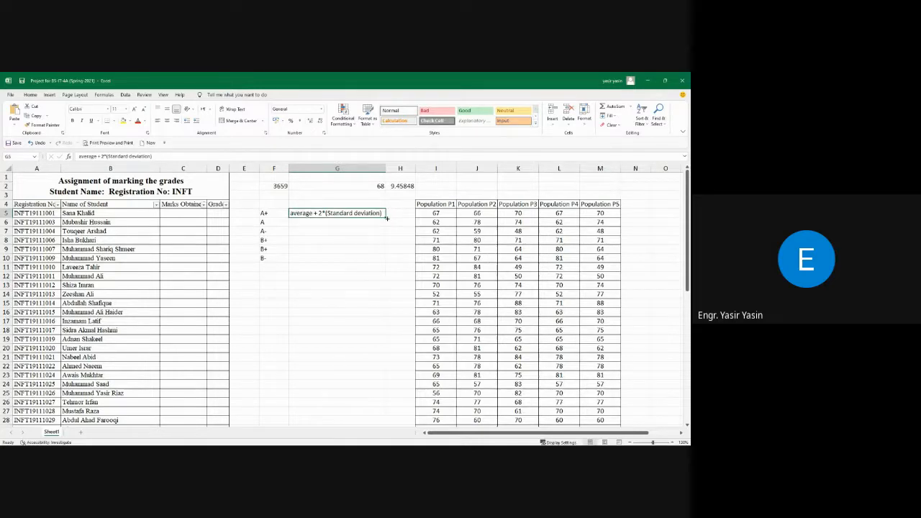
left_click_drag(386, 217, 386, 258)
Change the multiplier in the A grade's criterion in G6 to 1.5.
left_click(325, 223)
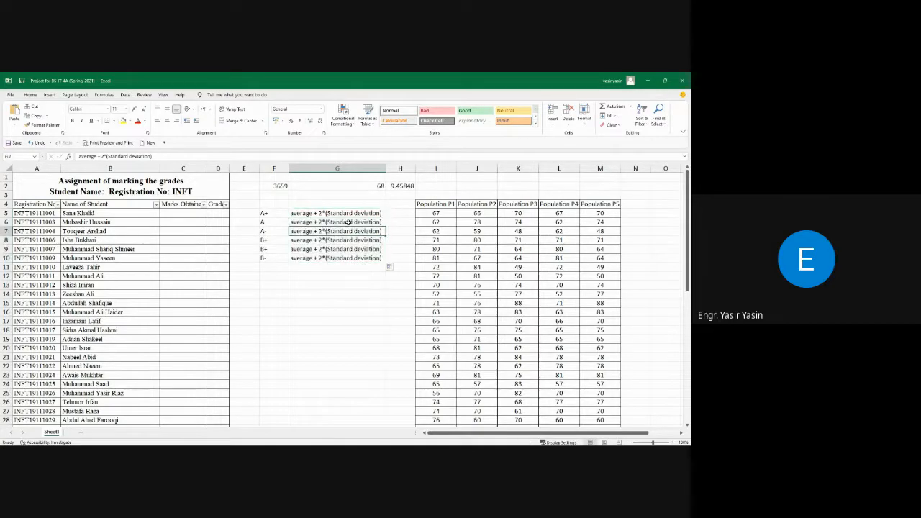
double_click(325, 223)
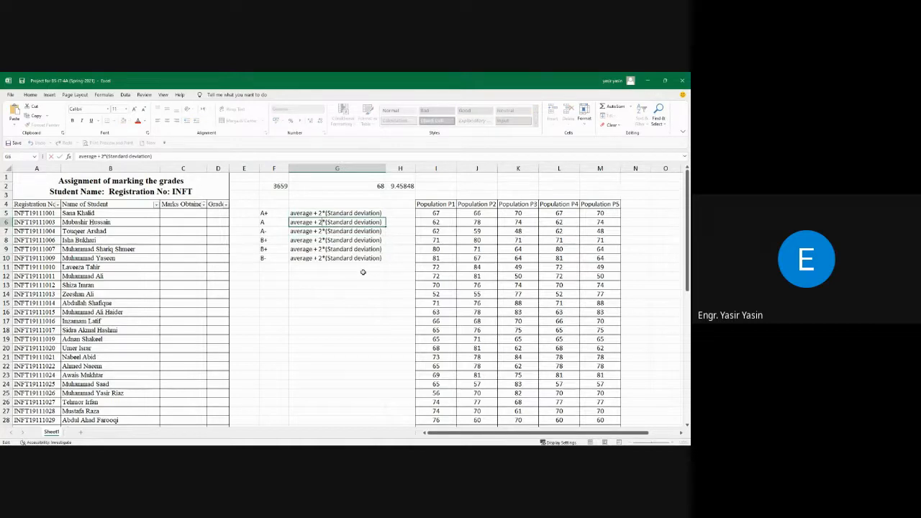
key("BackSpace")
type("1.5")
key("Return")
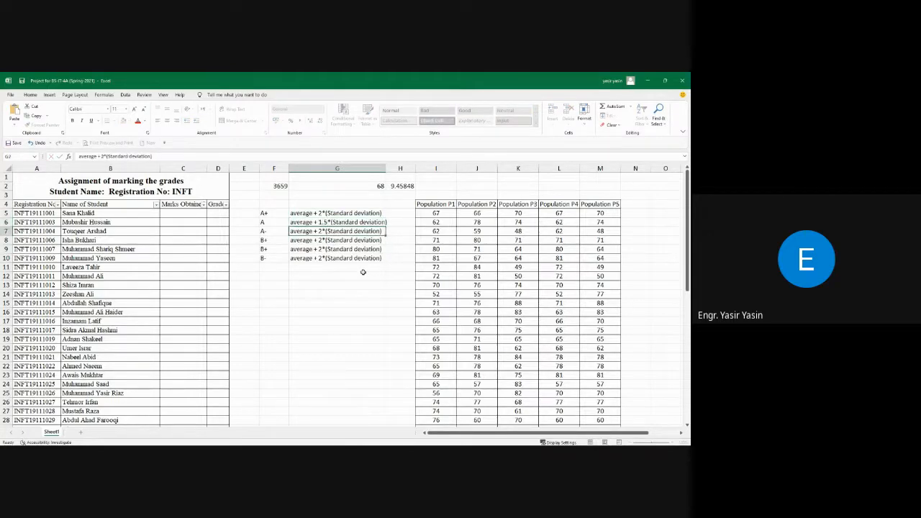
Change the multiplier in the A- grade's criterion in G7 to 1.
double_click(321, 232)
key("BackSpace")
type("1")
key("Return")
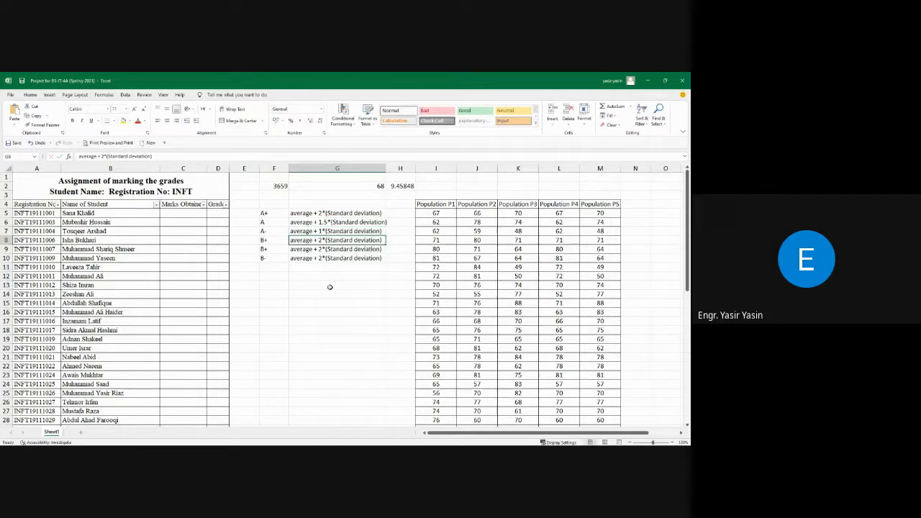
Change the multiplier in the B+ grade's criterion in G8 to 0.5.
double_click(321, 240)
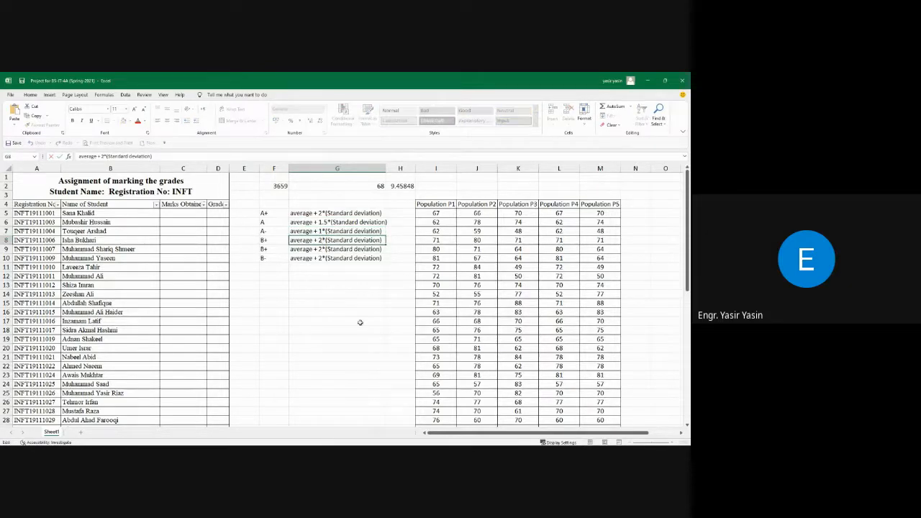
key("BackSpace")
type("0.5")
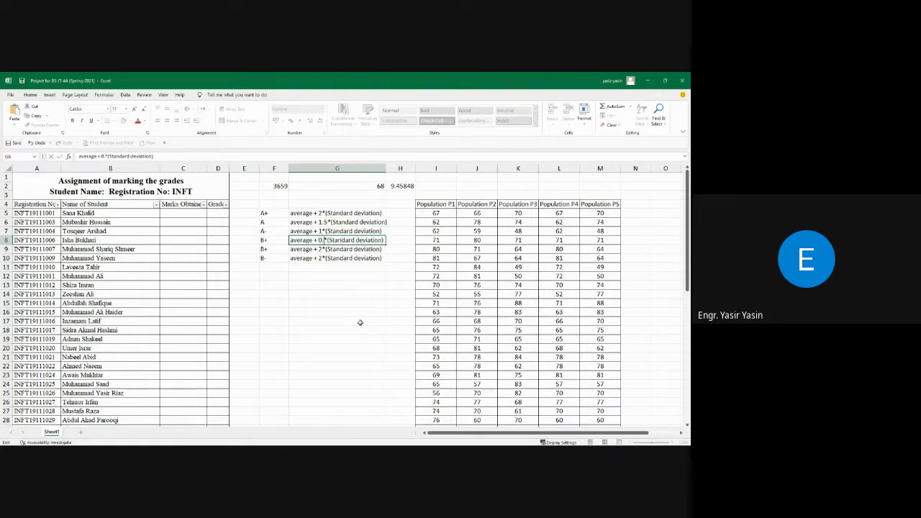
key("Return")
Correct the duplicate B+ grade label in F9 to B.
double_click(319, 246)
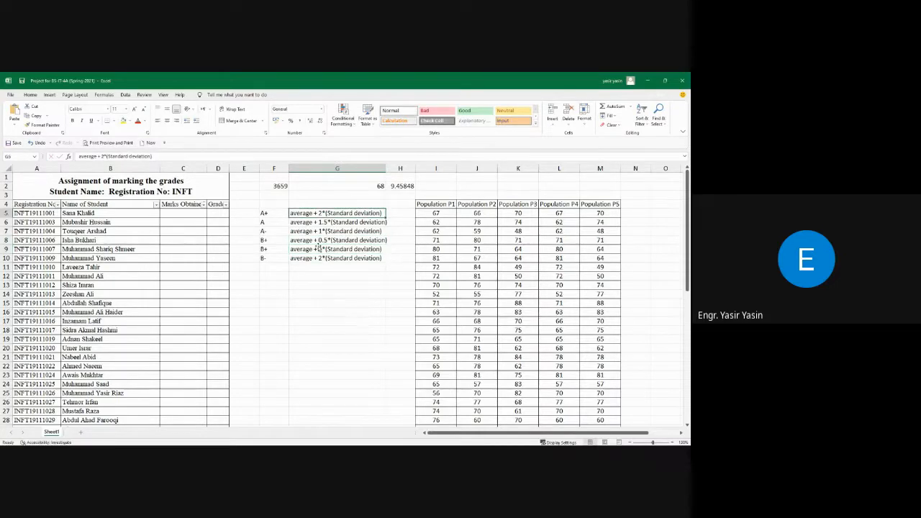
double_click(316, 249)
double_click(275, 249)
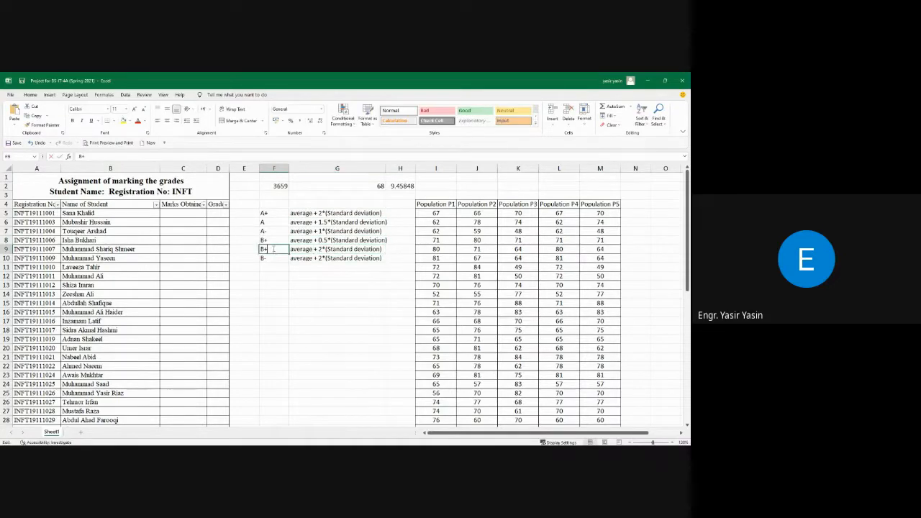
key("Return")
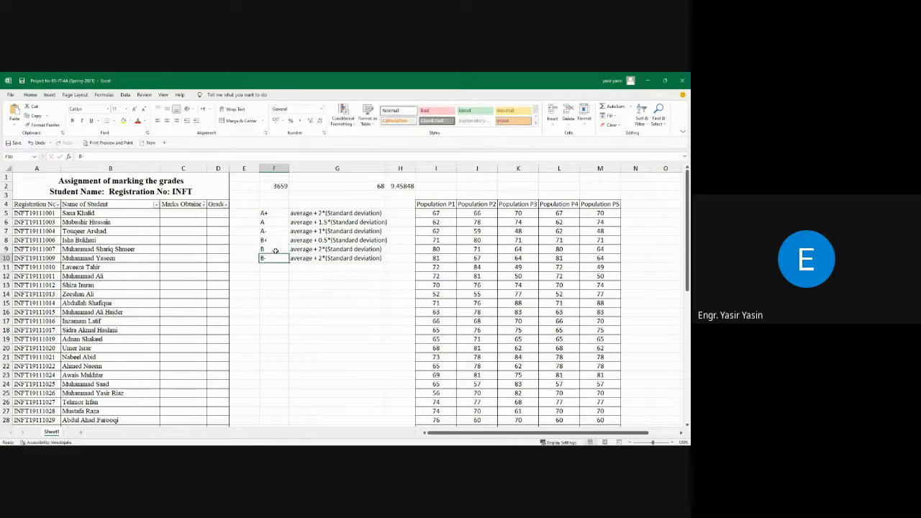
Shorten the B grade's criterion in G9 to just "average" by removing the standard deviation term.
left_click(317, 249)
double_click(320, 249)
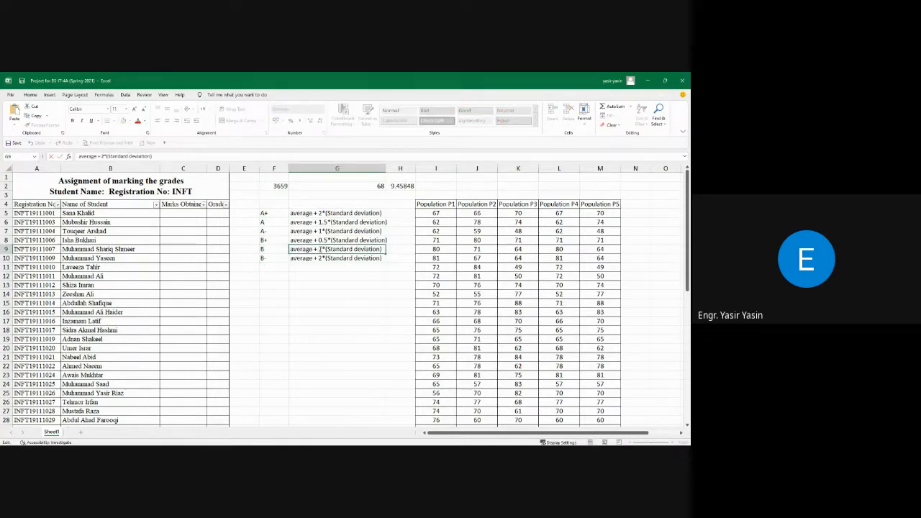
left_click_drag(320, 249, 384, 250)
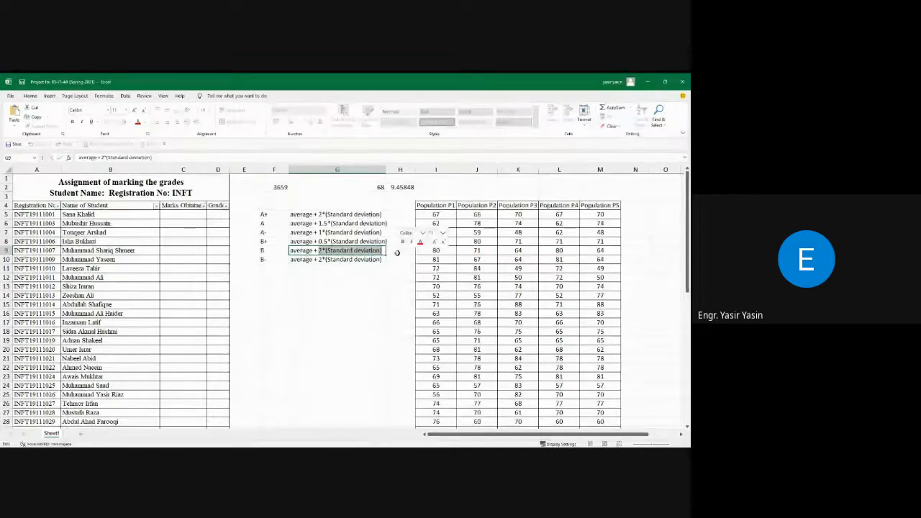
key("BackSpace")
key("BackSpace")
key("BackSpace")
key("BackSpace")
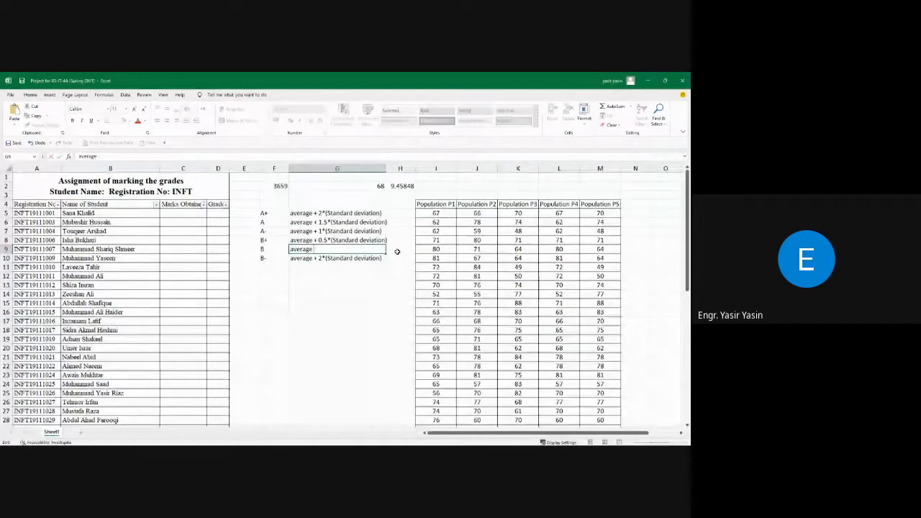
key("Return")
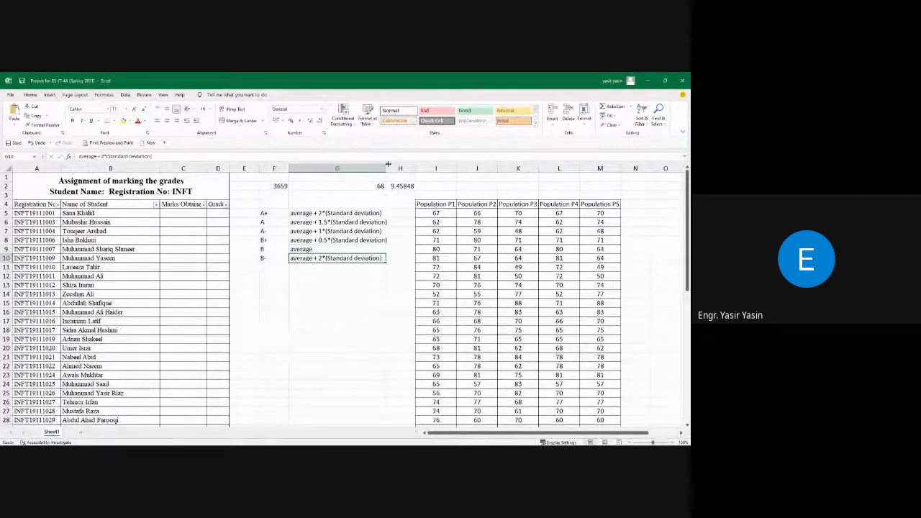
Widen column G slightly and change the B- criterion in G10 to "average - 0.5*(Standard deviation)".
left_click_drag(388, 165, 393, 165)
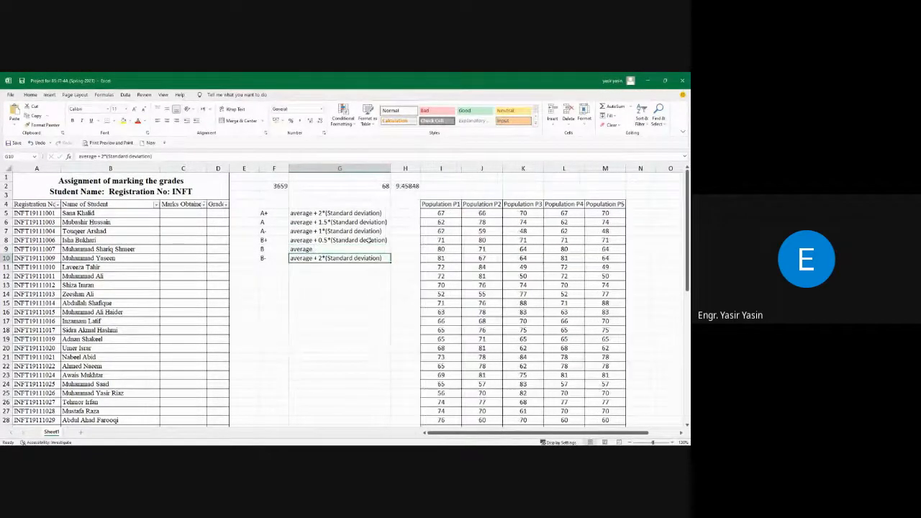
double_click(319, 258)
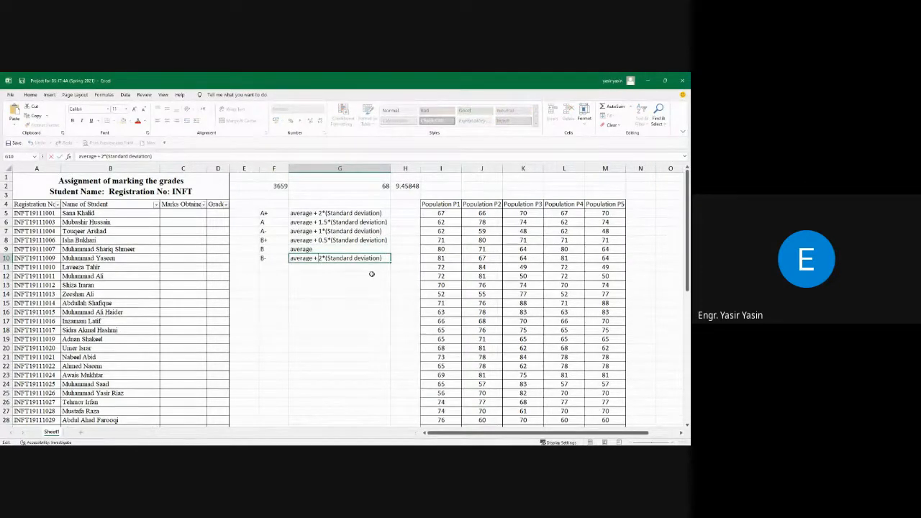
key("BackSpace")
key("BackSpace")
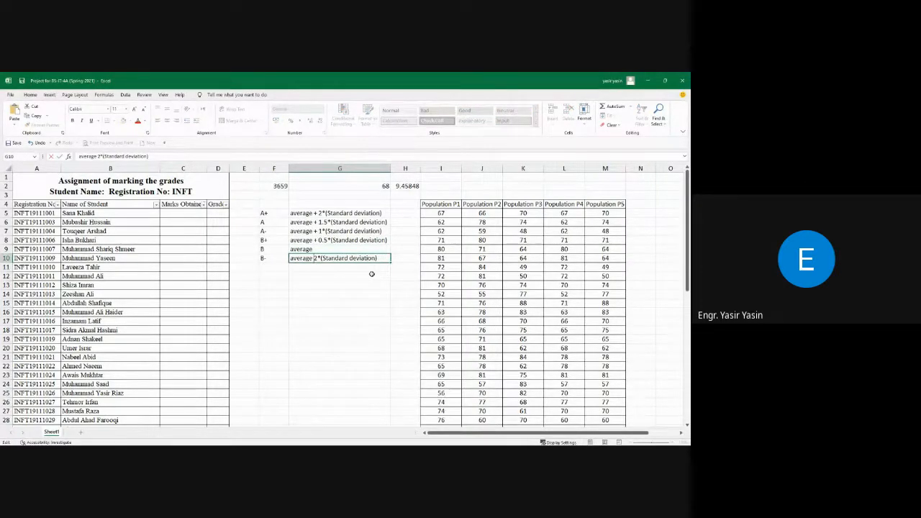
type("-0.5")
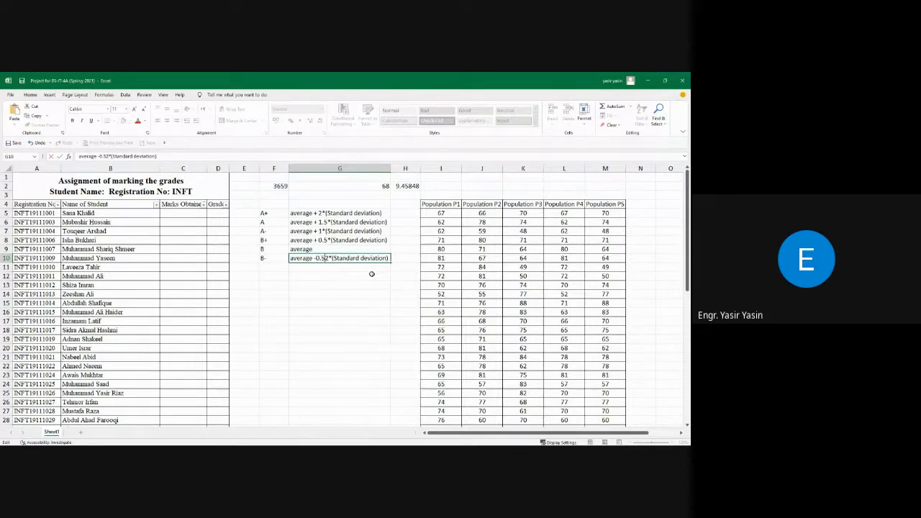
key("Delete")
key("Return")
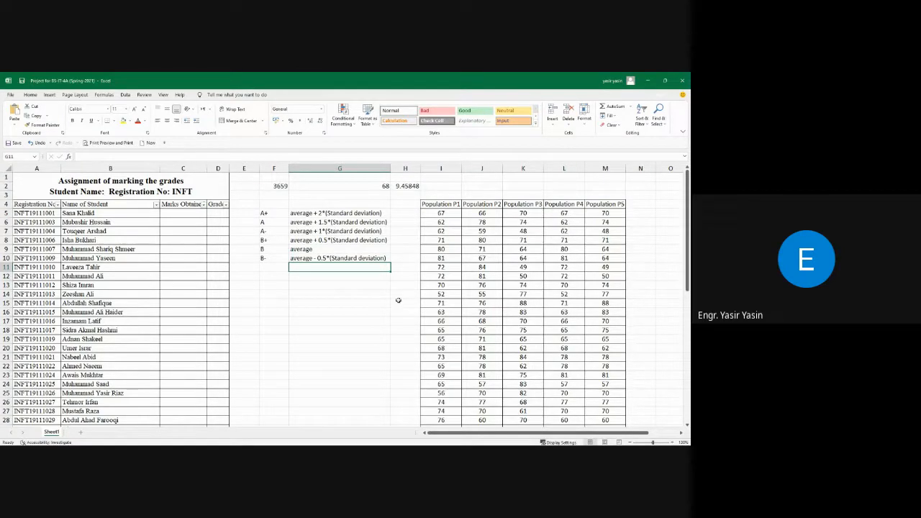
Examine the grade criteria together with the average in G2 and the standard deviation in H2.
scroll(396, 298, "up", 3)
left_click_drag(434, 247, 389, 259)
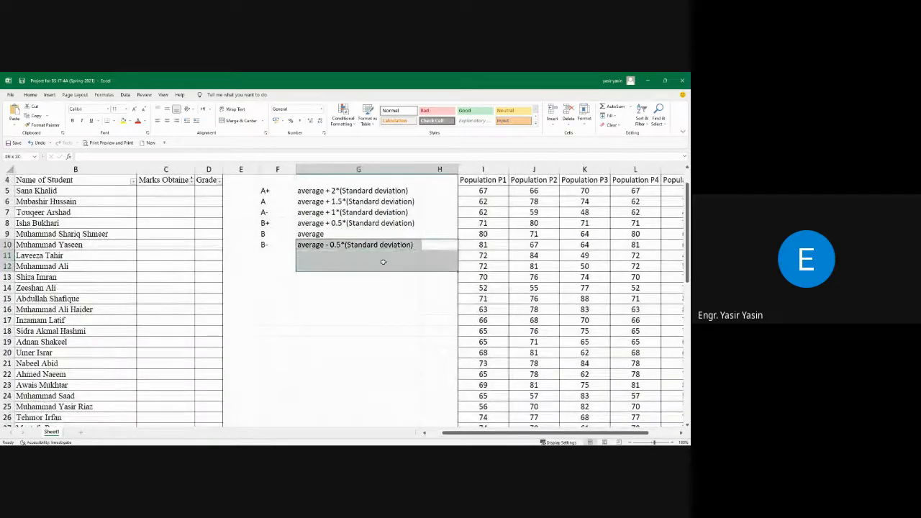
left_click(357, 340)
scroll(460, 235, "up", 1)
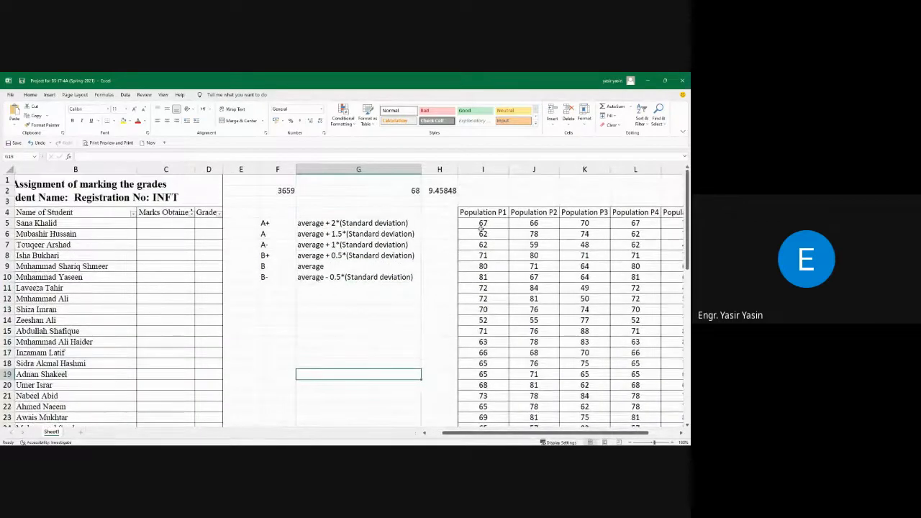
left_click(403, 189)
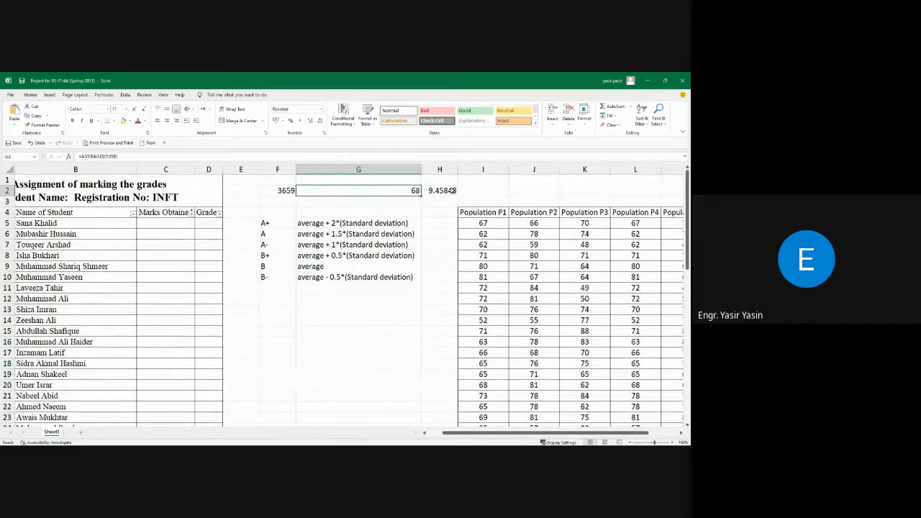
left_click(454, 191)
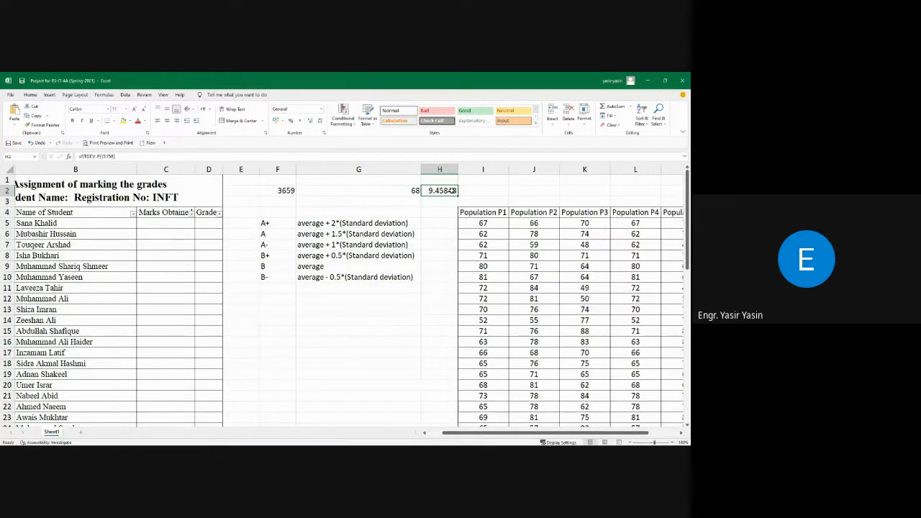
left_click(381, 191)
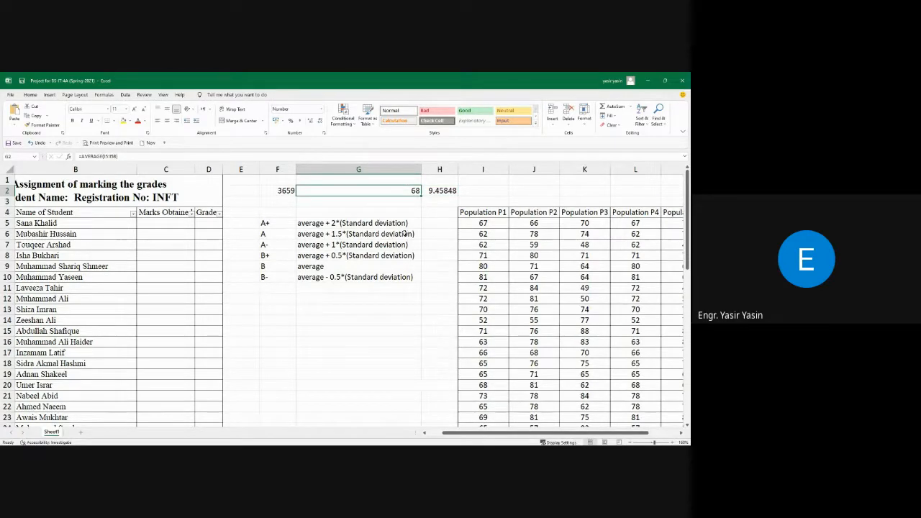
Calculate the A+ threshold in H5 with the formula =G2+2*(H2).
left_click(439, 224)
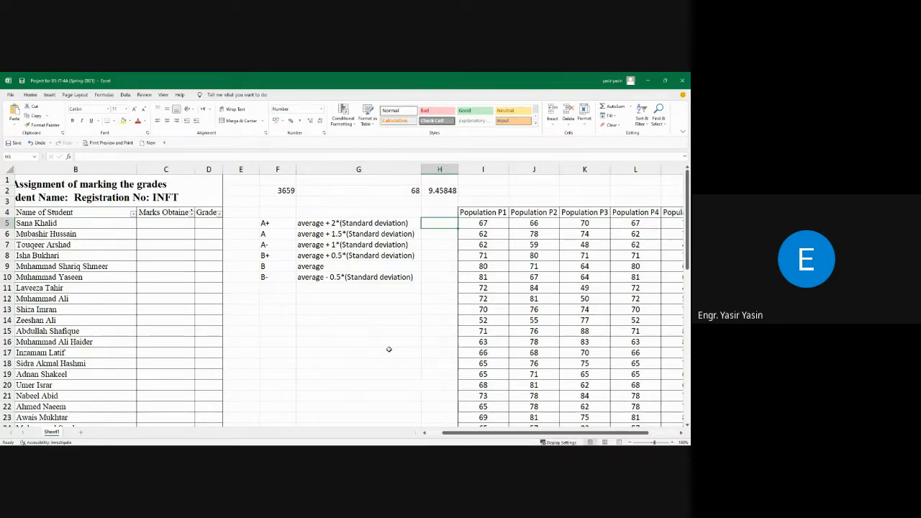
type("=")
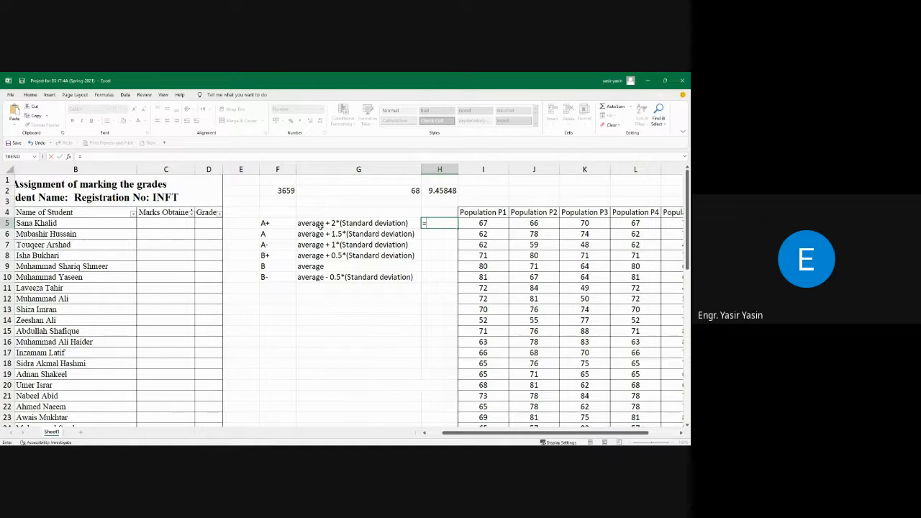
left_click(397, 189)
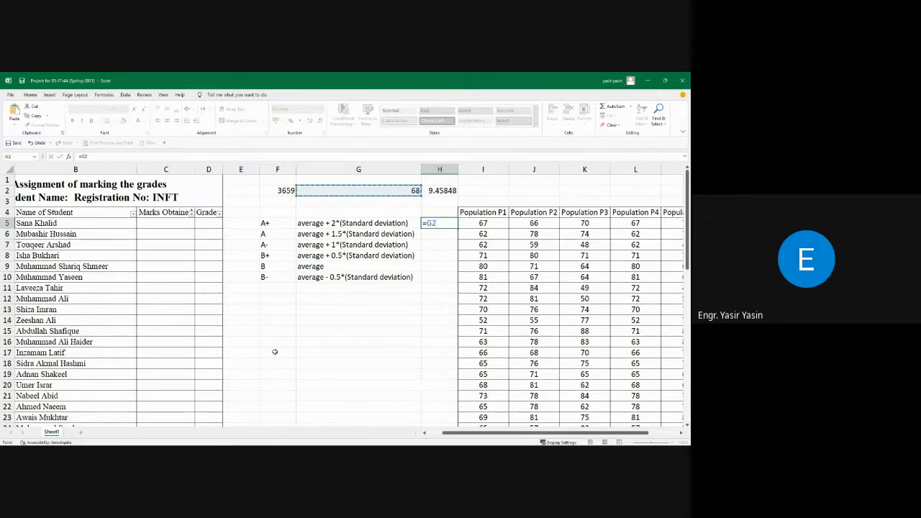
type("+2*(")
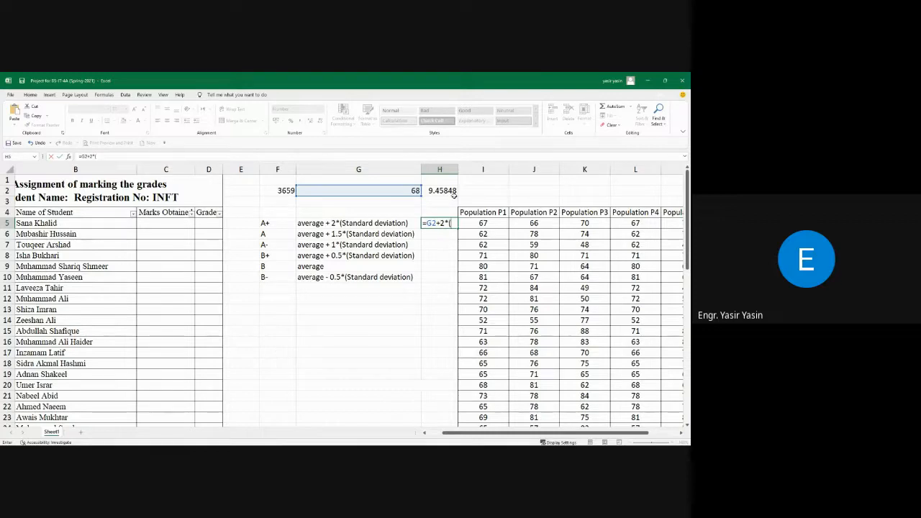
left_click(447, 190)
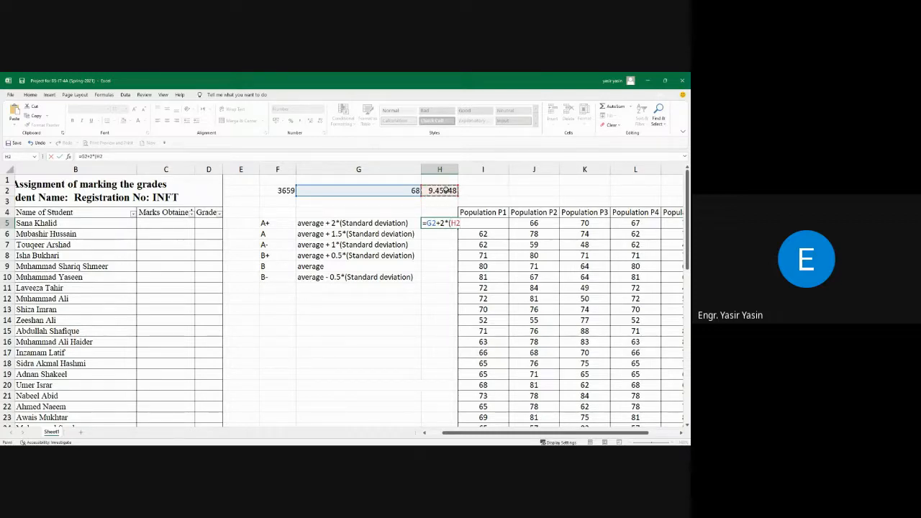
type(")")
key("ctrl+Return")
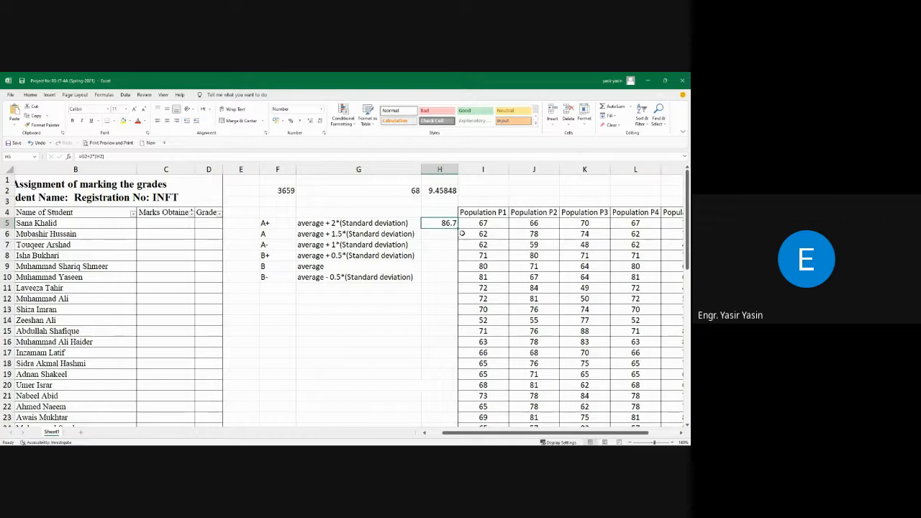
Fit column F to its contents and calculate the A threshold in H6 with the formula =G2+(1.5*H2).
left_click(439, 231)
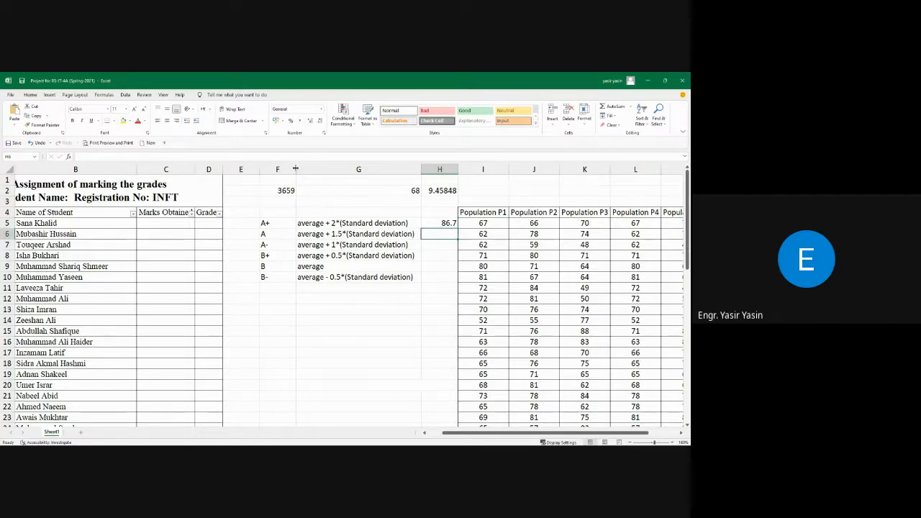
double_click(296, 170)
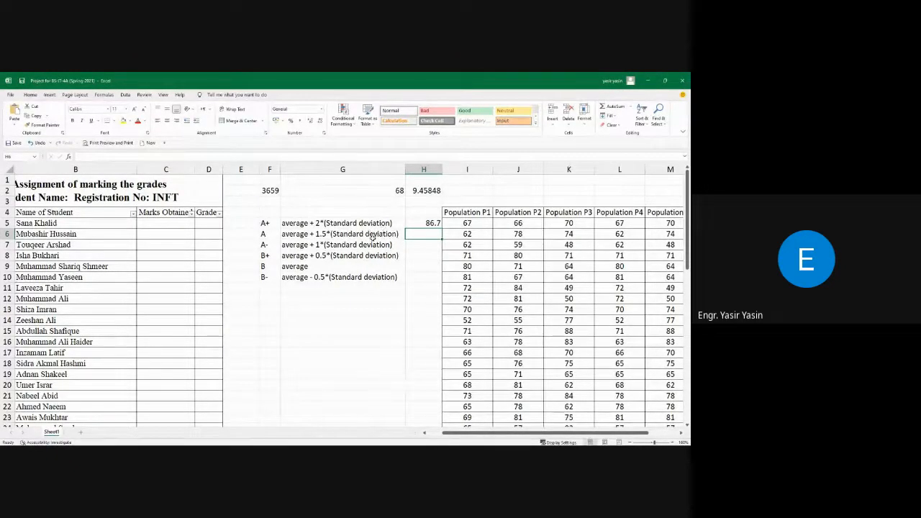
type("=")
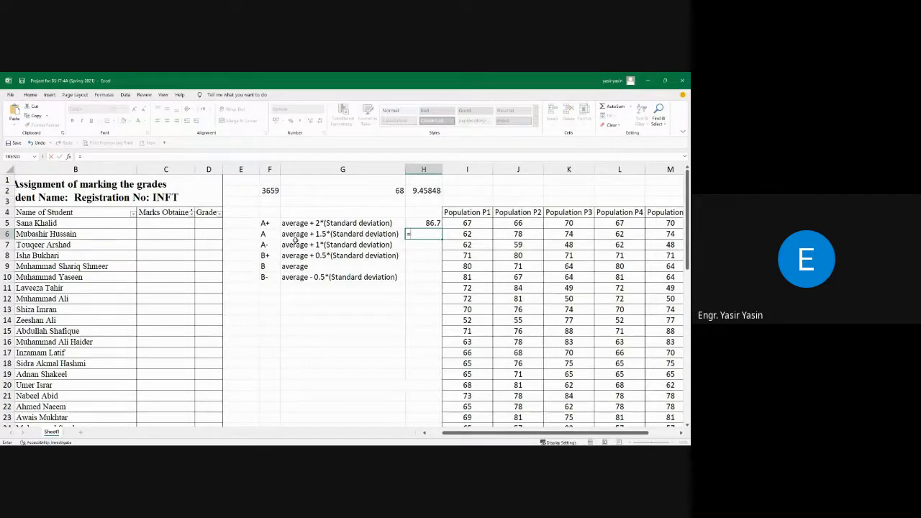
left_click(388, 191)
type("+")
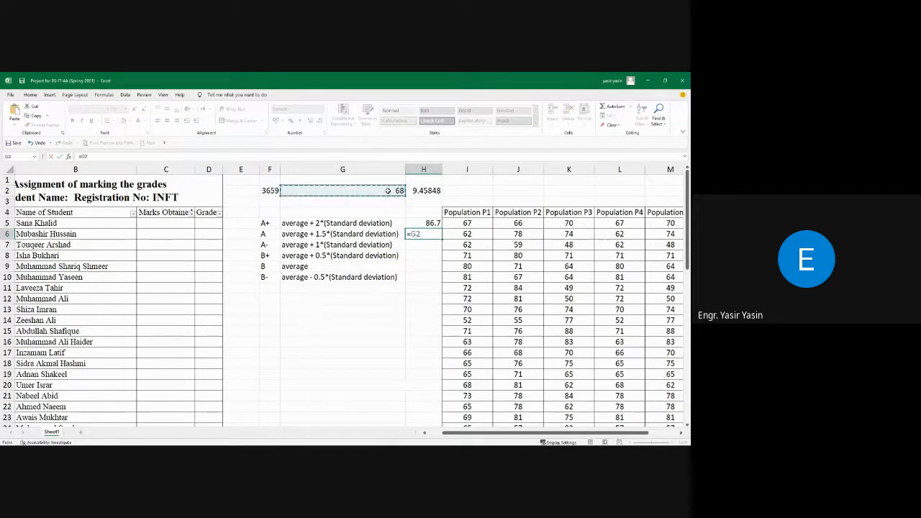
type("1.5")
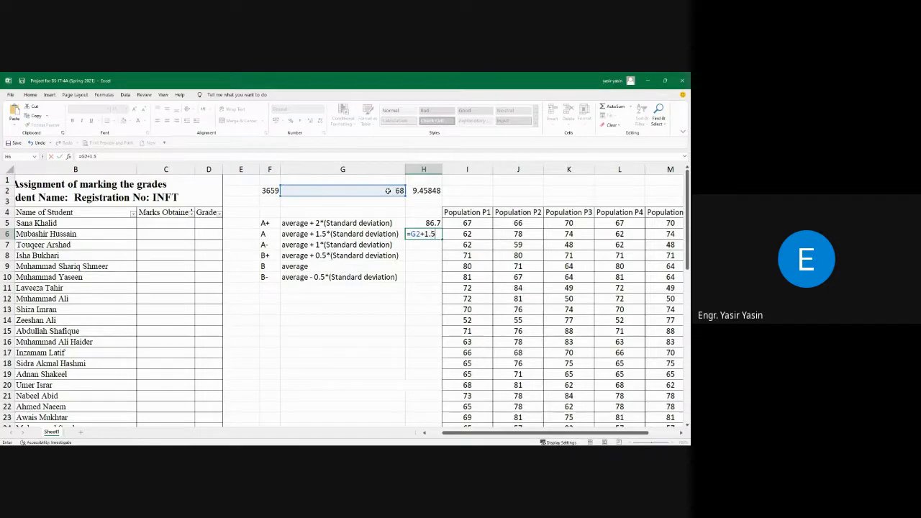
type("*")
left_click(416, 193)
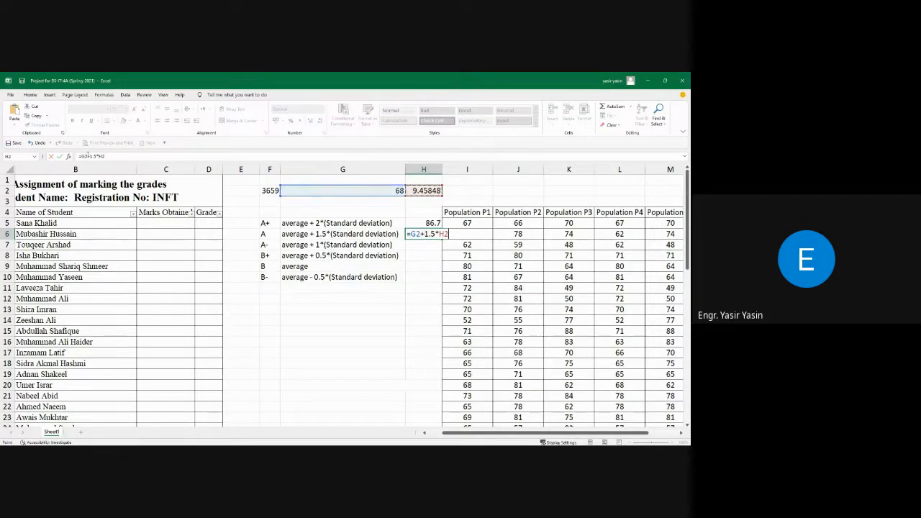
left_click(88, 156)
type("(")
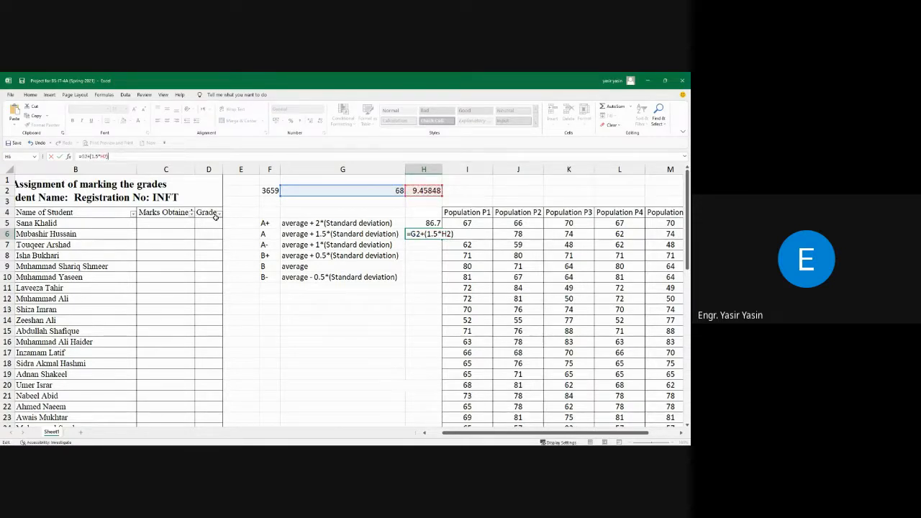
key("Return")
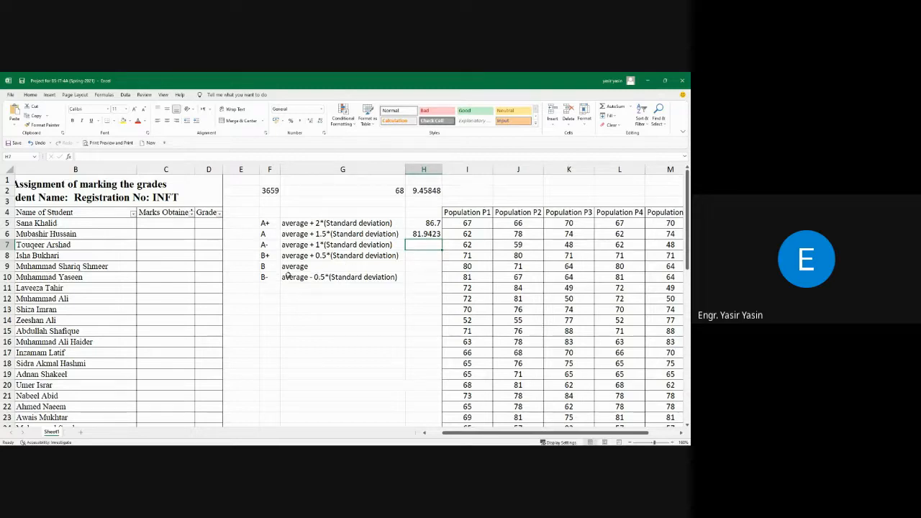
Calculate the B threshold in H9 with the formula =G2.
left_click(421, 267)
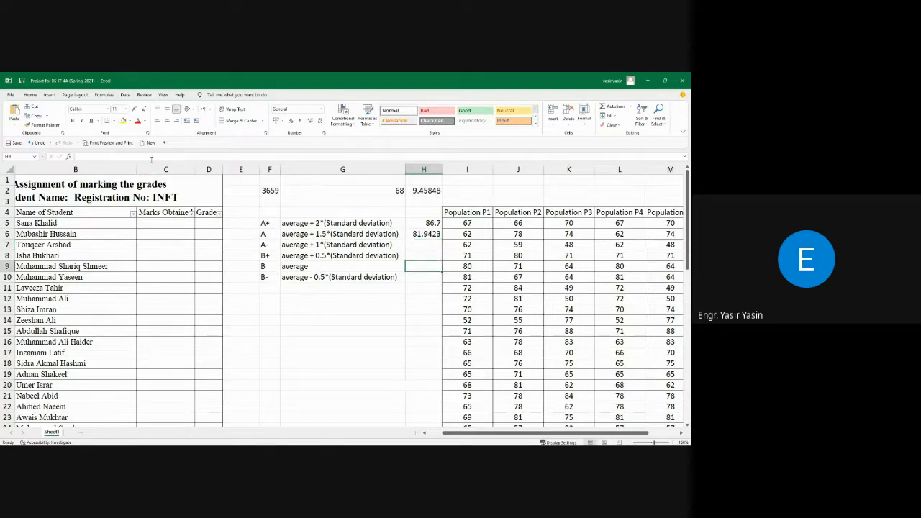
left_click(151, 158)
type("=")
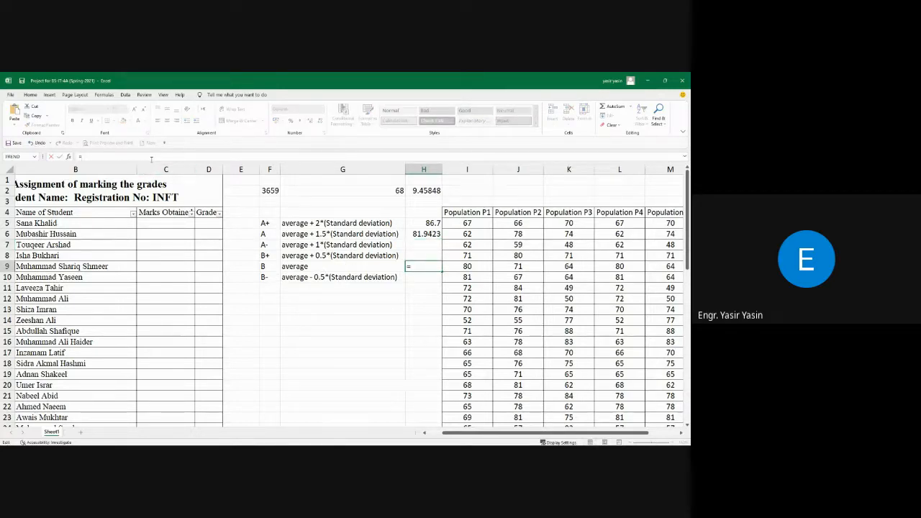
left_click(375, 191)
key("Return")
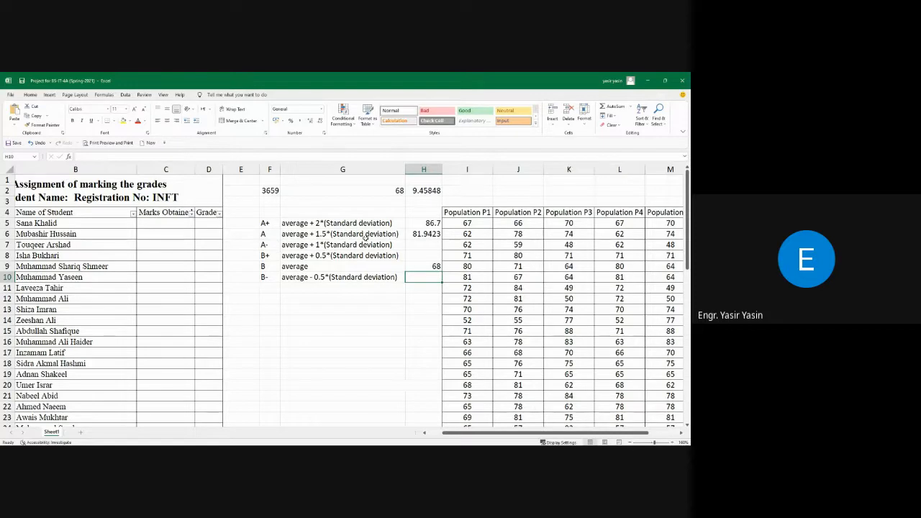
left_click_drag(432, 223, 419, 277)
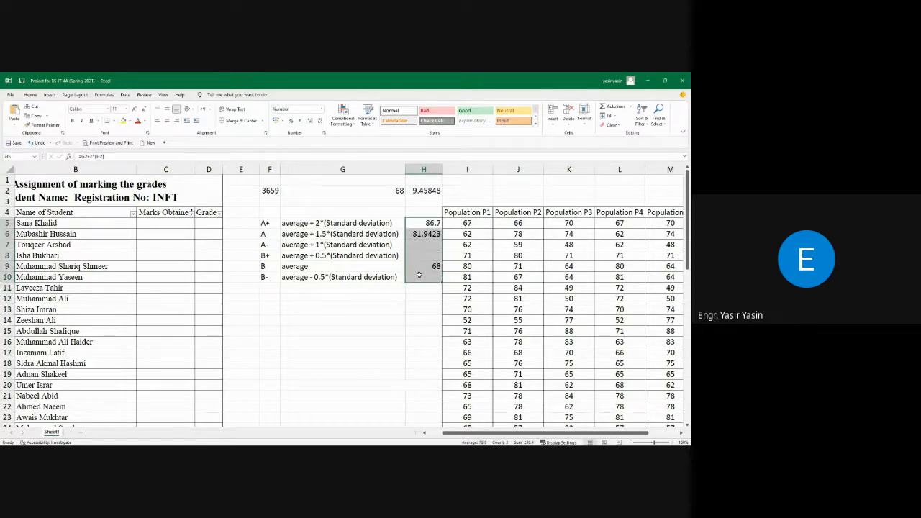
Copy the Population P1 marks from I5:I58 into the Marks Obtained column starting at C5.
left_click(213, 222)
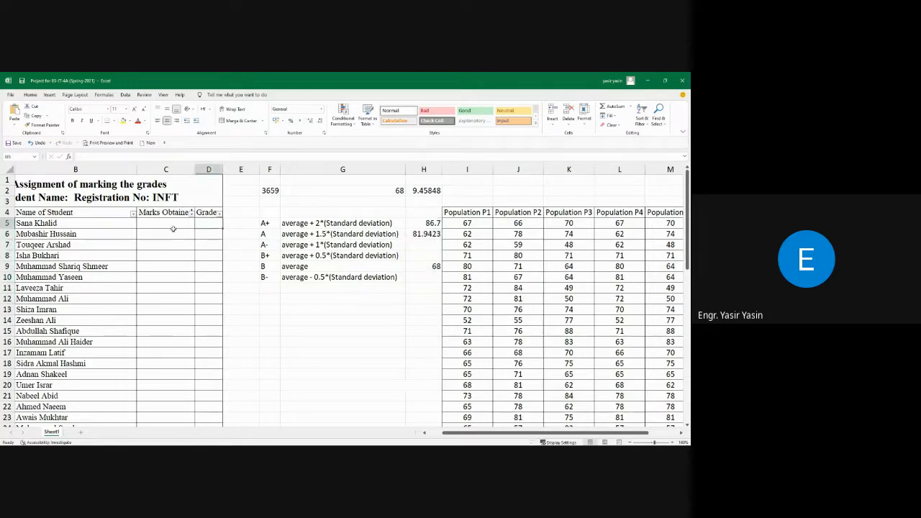
left_click(474, 224)
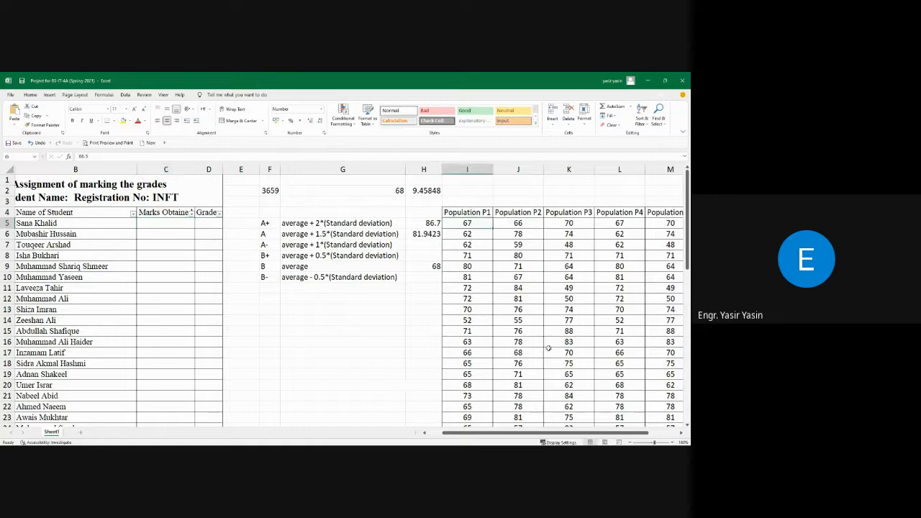
key("ctrl+shift+Down")
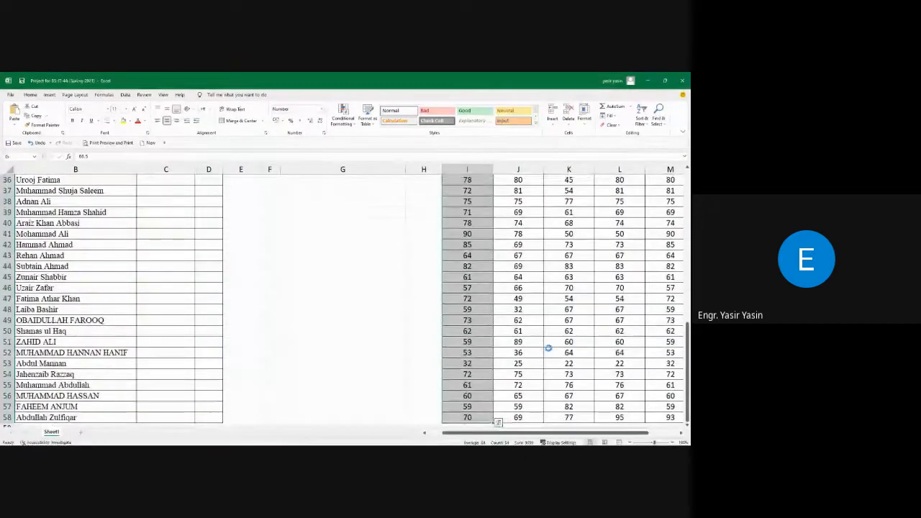
key("ctrl+c")
scroll(237, 352, "up", 12)
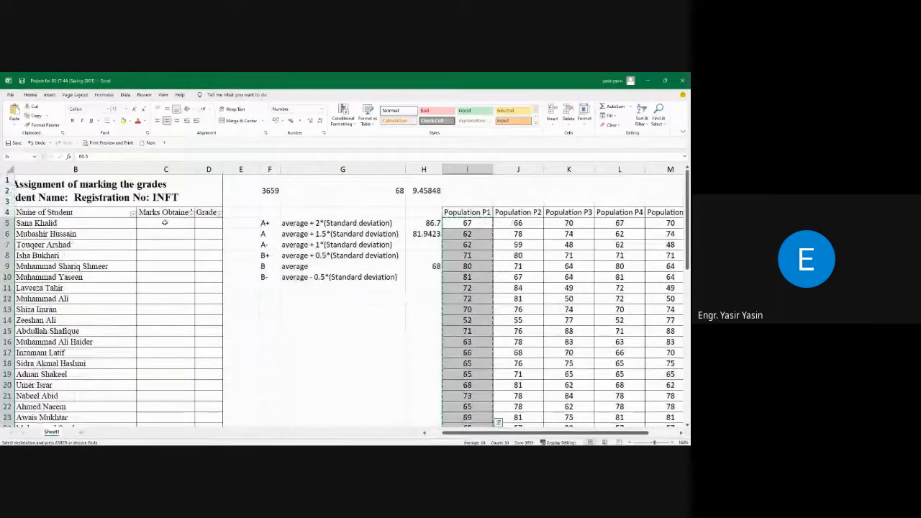
left_click(165, 223)
key("ctrl+v")
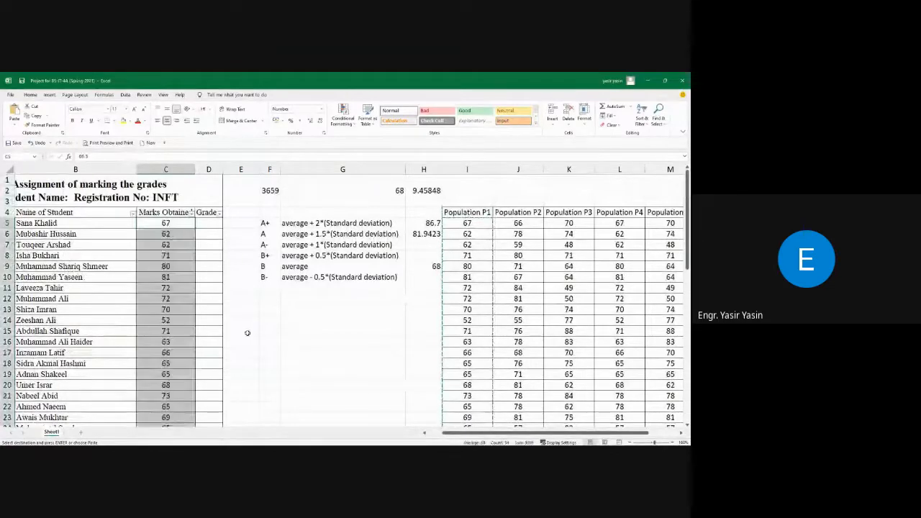
scroll(246, 333, "down", 12)
scroll(249, 332, "up", 12)
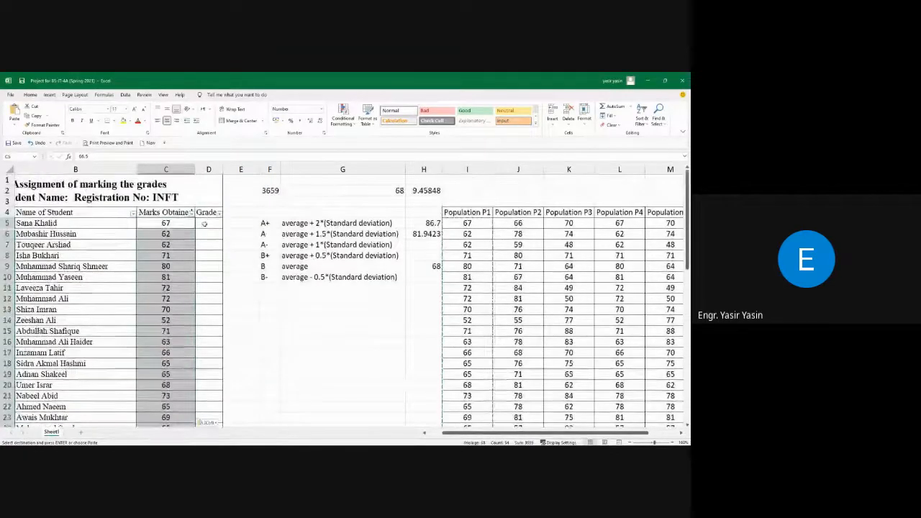
Start an IF formula in Grades cell D5 with the range C5:C58 followed by the comparison C5>H5.
left_click(204, 224)
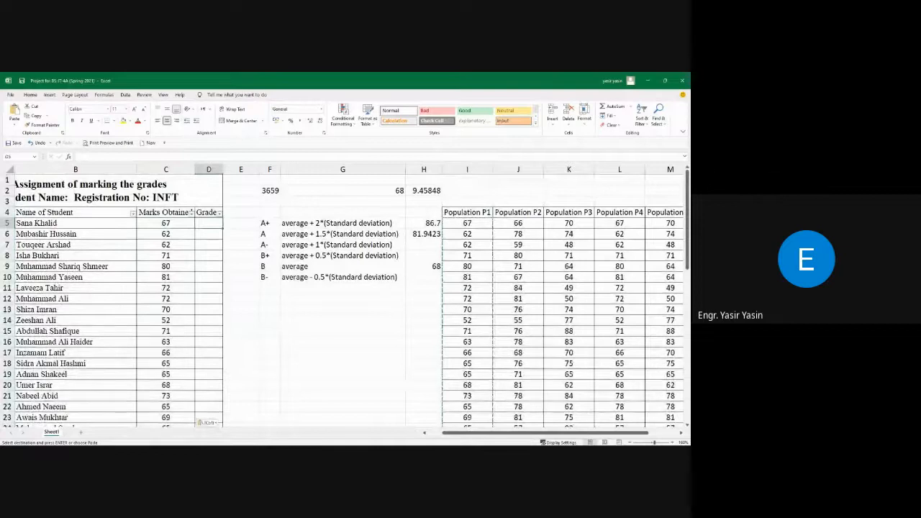
key("Escape")
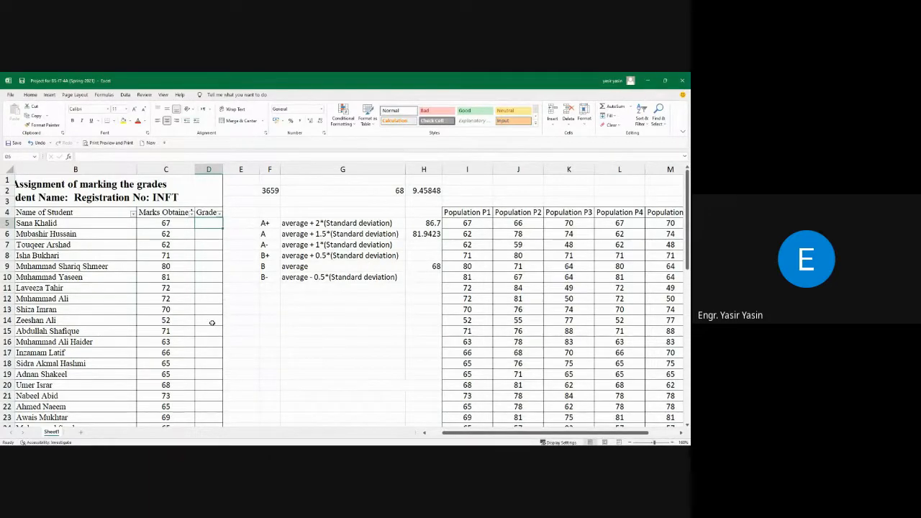
type("=if")
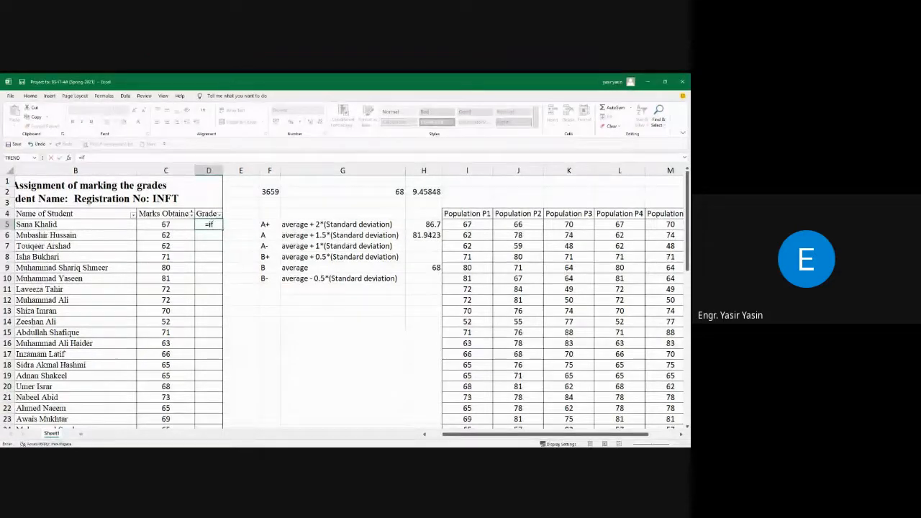
key("Tab")
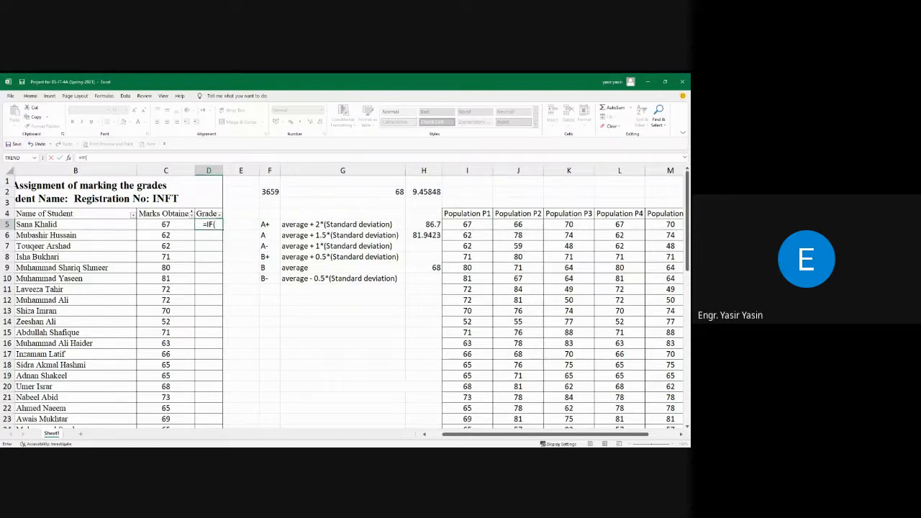
left_click(178, 224)
key("ctrl+shift+Down")
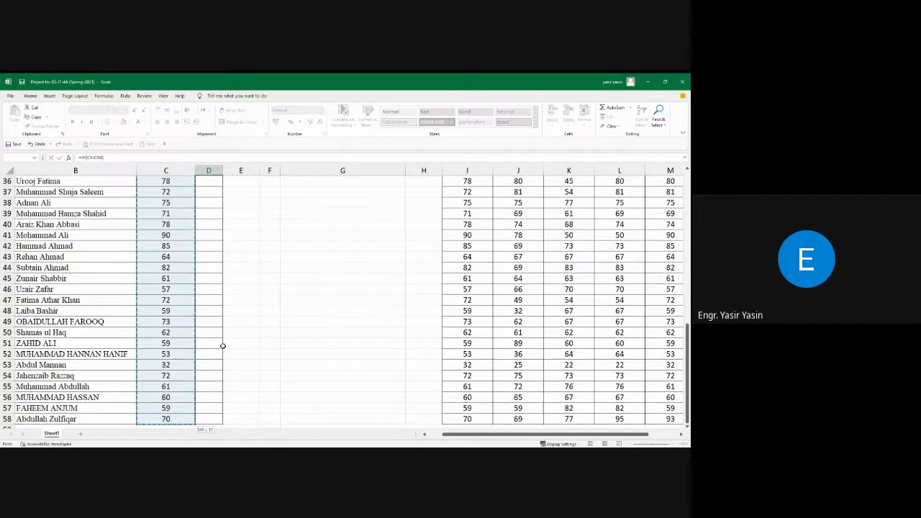
type(")")
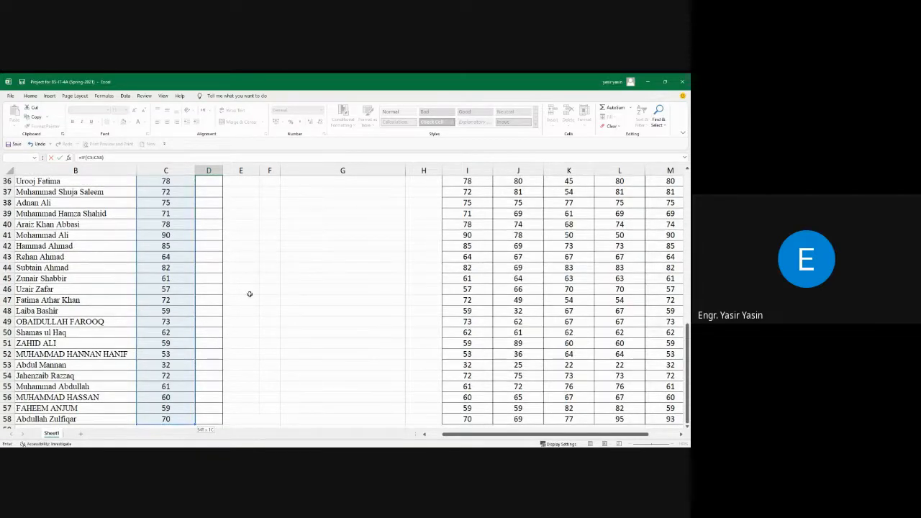
scroll(247, 295, "up", 12)
key("BackSpace")
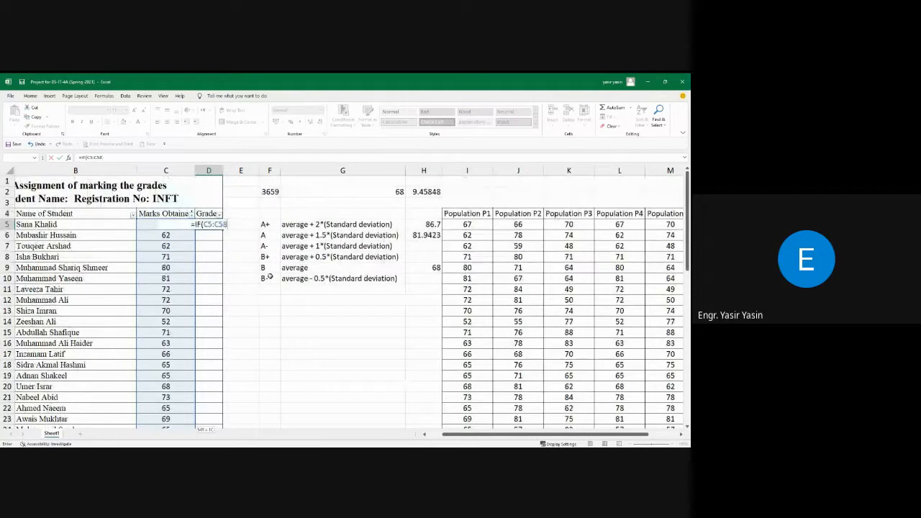
type(",")
left_click(152, 224)
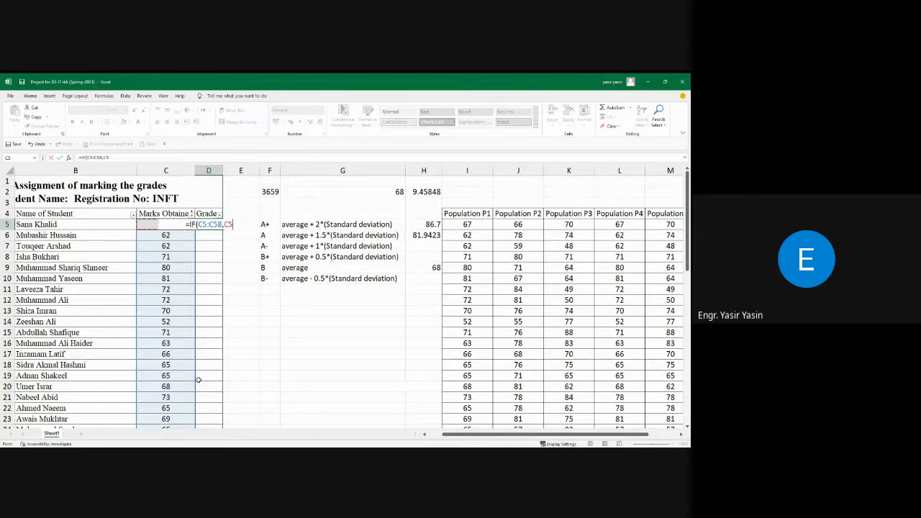
type(">")
left_click(432, 225)
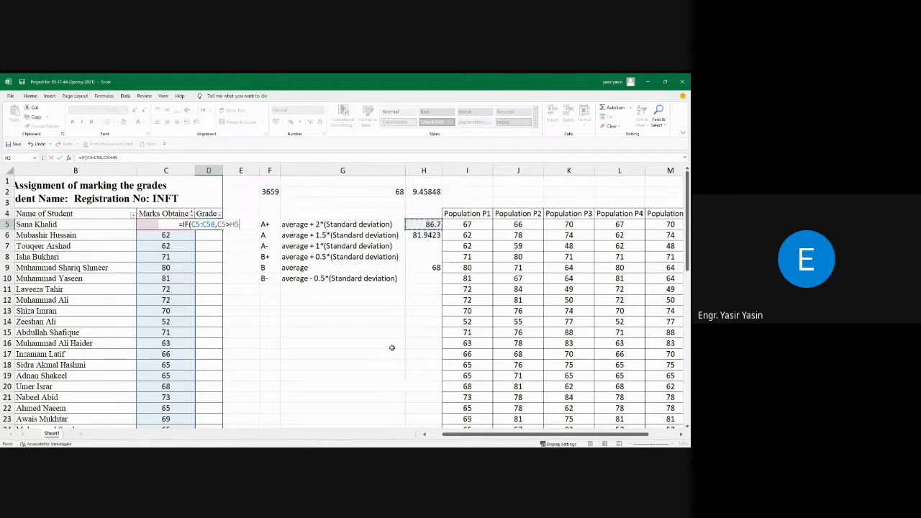
Remove the range C5:C58 from the D5 formula, leaving C5>H5 as the IF condition.
key("F2")
key("BackSpace")
key("BackSpace")
key("BackSpace")
key("BackSpace")
key("BackSpace")
key("BackSpace")
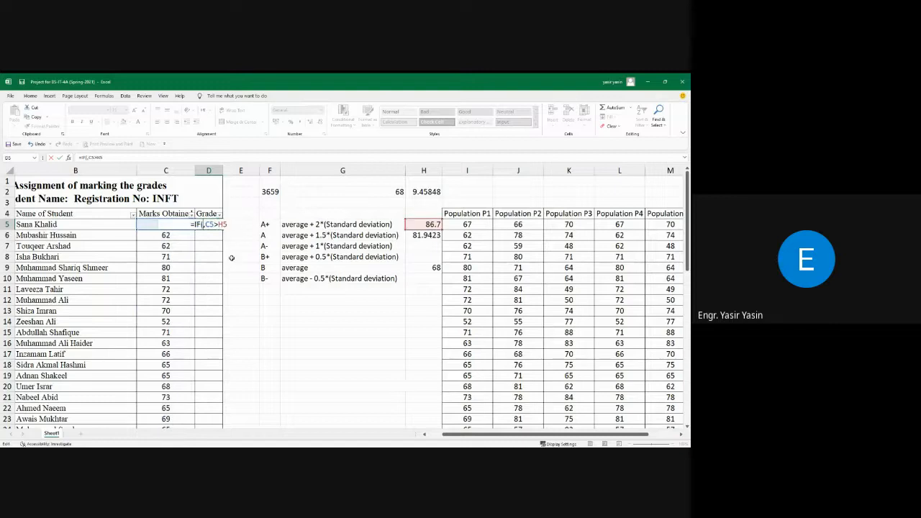
key("BackSpace")
type("(")
key("Delete")
Complete the D5 formula as =IF(C5>H5, F5, Do Manually).
type(", A")
key("BackSpace")
left_click(275, 225)
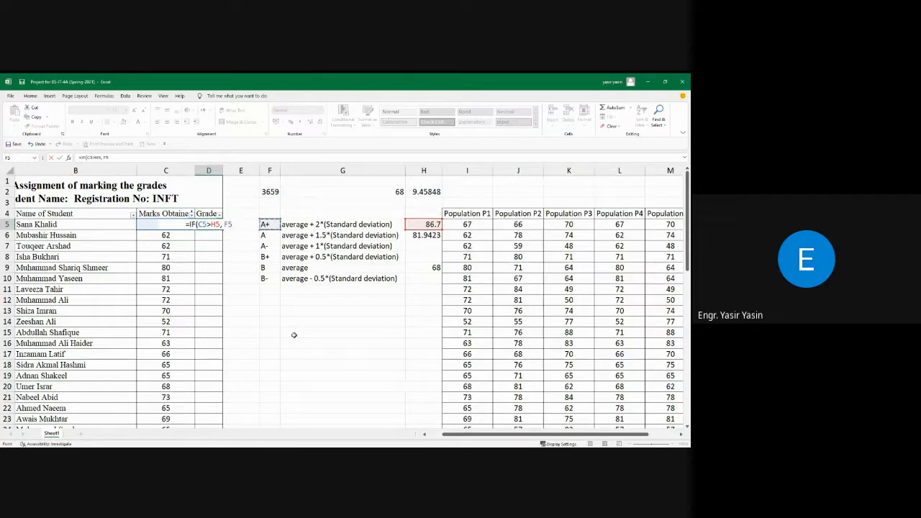
type(", Do Manu")
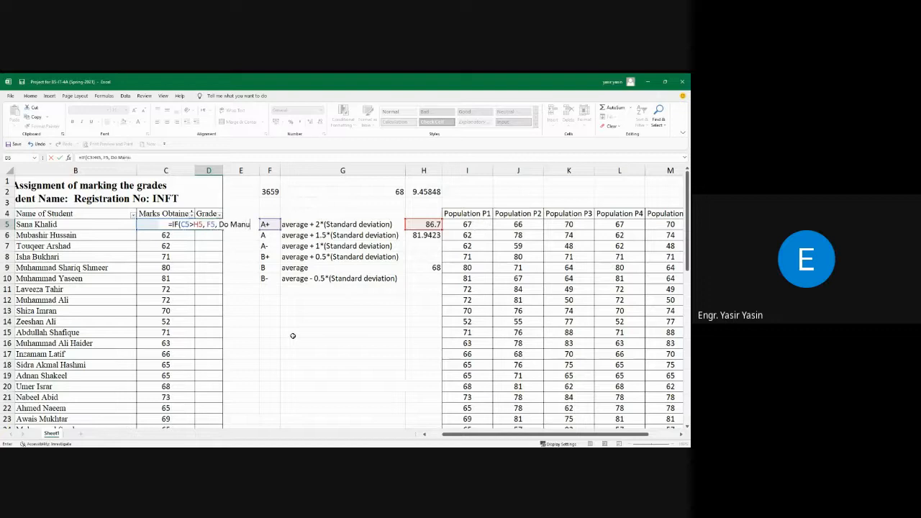
type("ally")
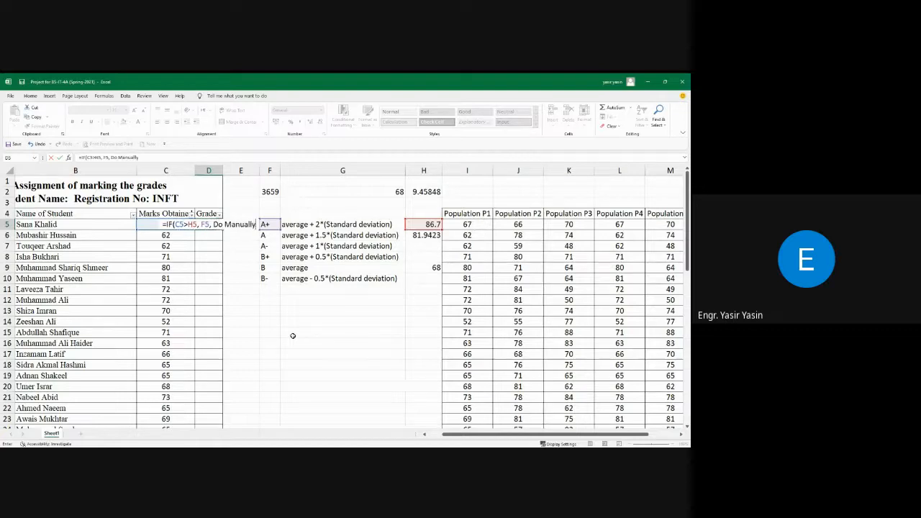
type(")")
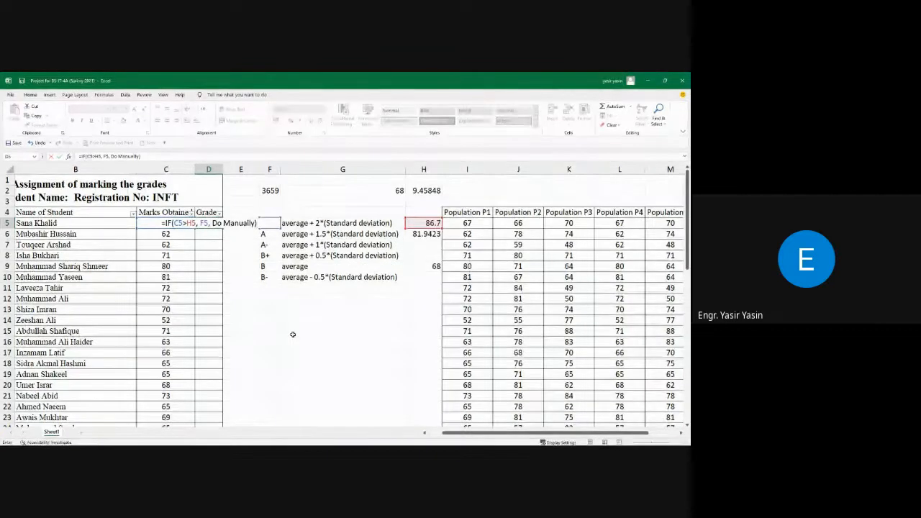
key("Return")
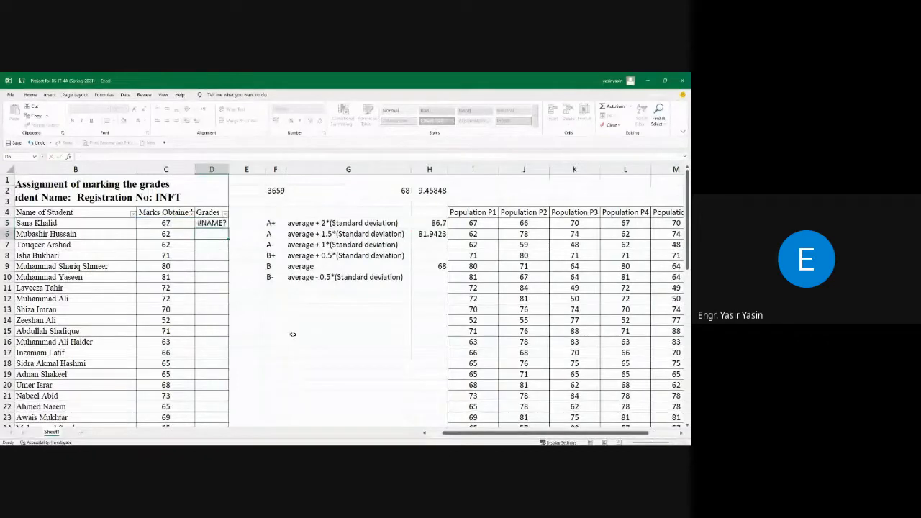
Enclose Do Manually in quotation marks in the D5 formula and fit column D to its contents.
left_click(220, 221)
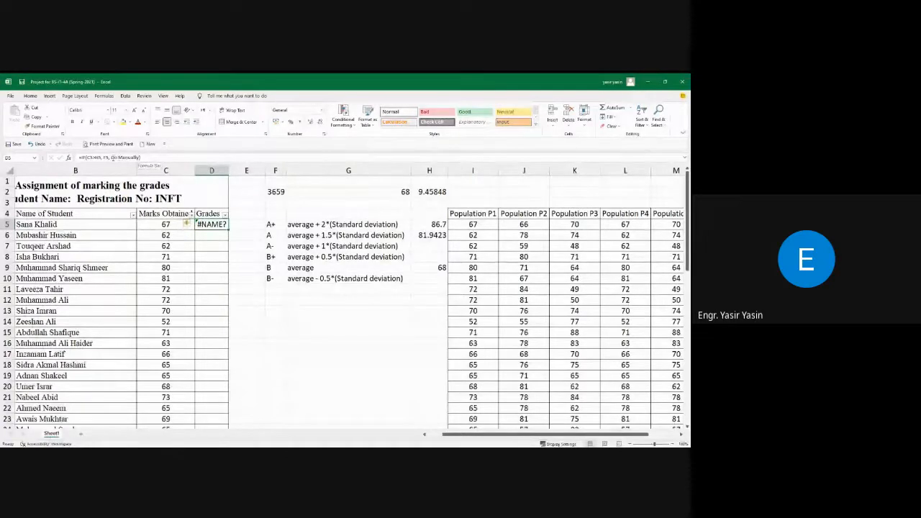
left_click(113, 157)
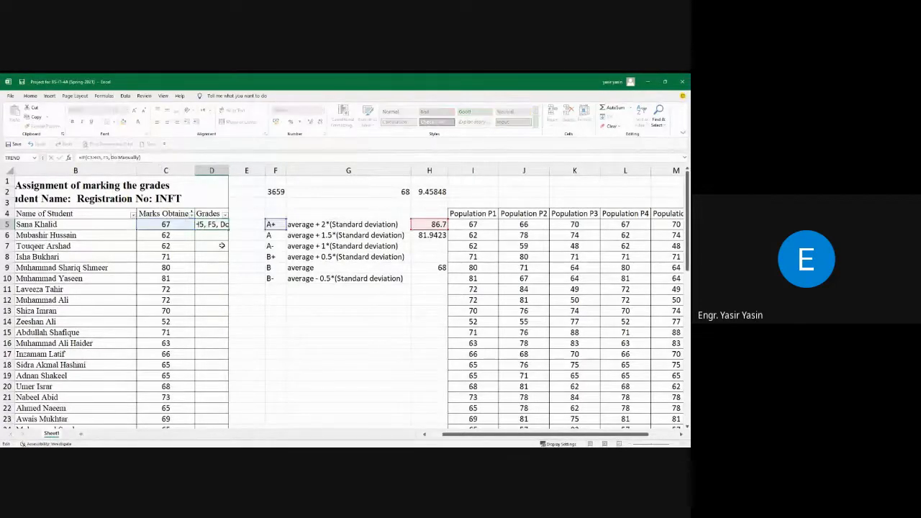
type("\"")
key("Right")
key("Right")
key("Right")
key("Right")
key("Right")
key("Right")
key("Right")
key("Right")
key("Return")
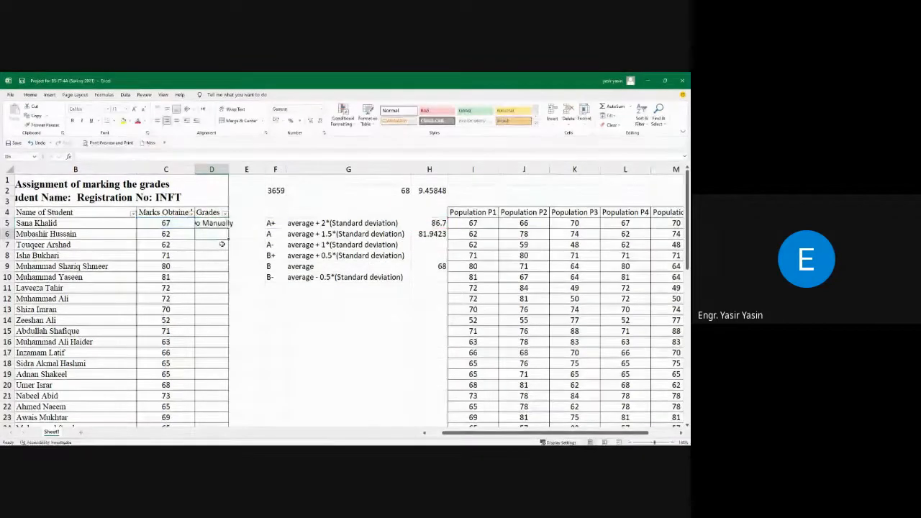
double_click(229, 170)
left_click(225, 226)
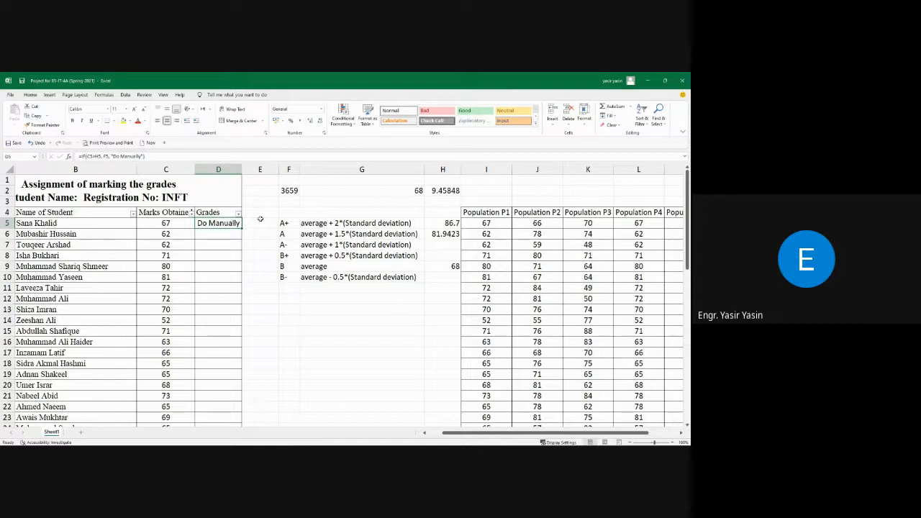
Examine the AVERAGE formula in G2 and the Population P1 range I5:I58 it refers to.
left_click(330, 191)
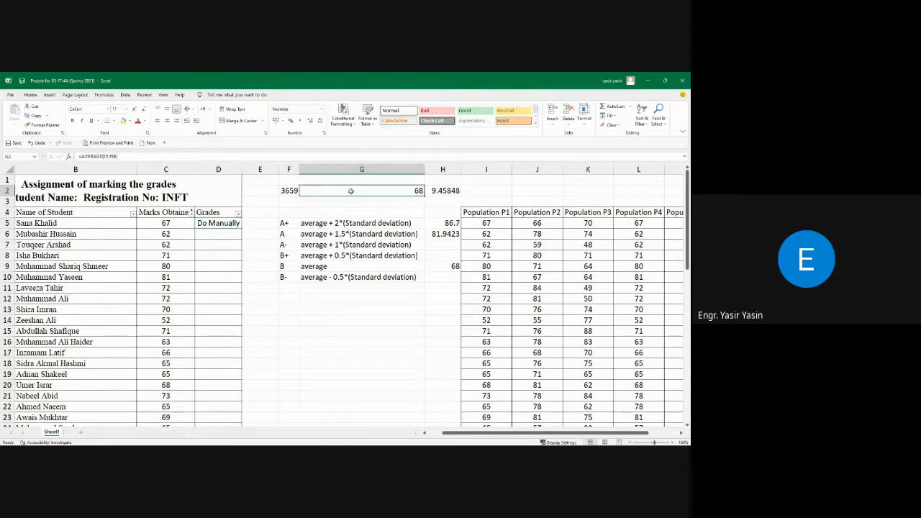
key("F2")
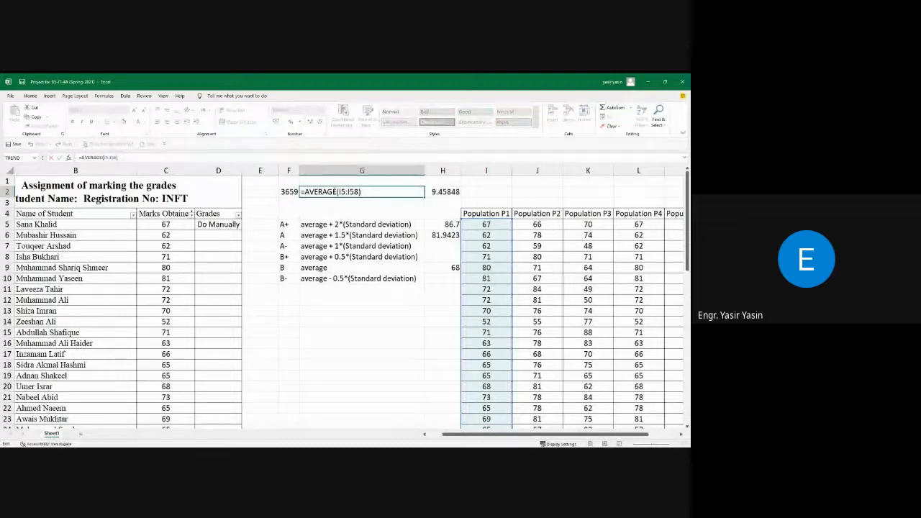
left_click_drag(339, 192, 360, 192)
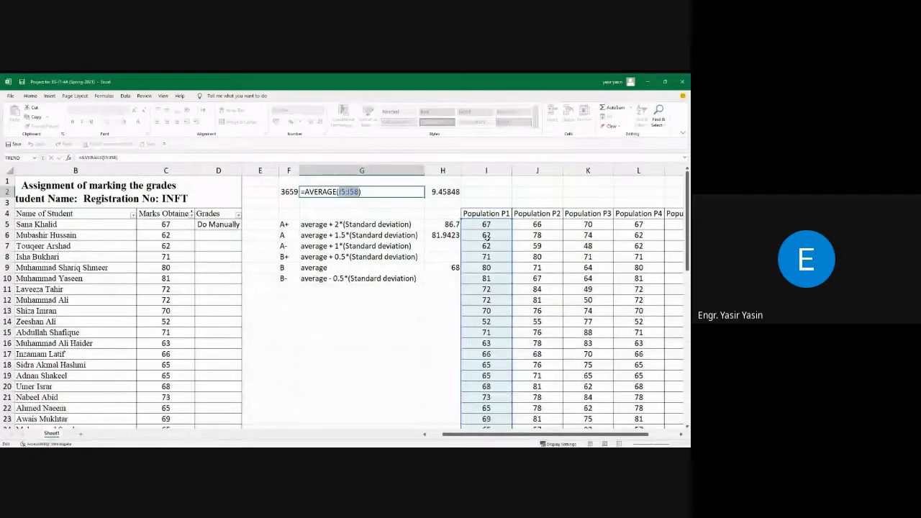
scroll(488, 240, "down", 12)
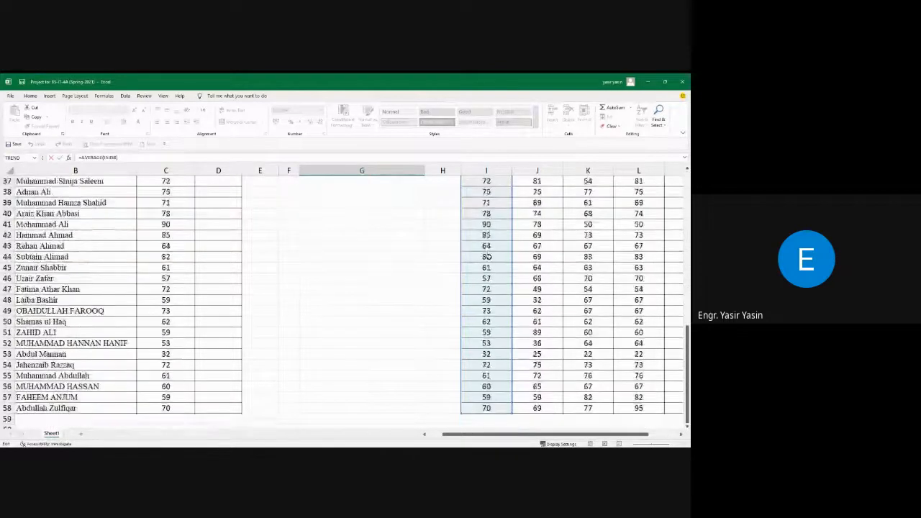
scroll(488, 257, "up", 12)
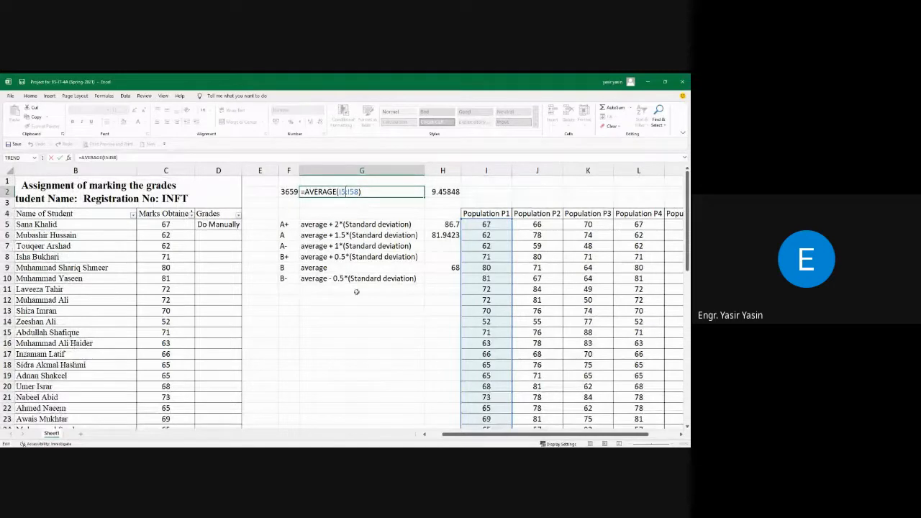
key("ctrl+Return")
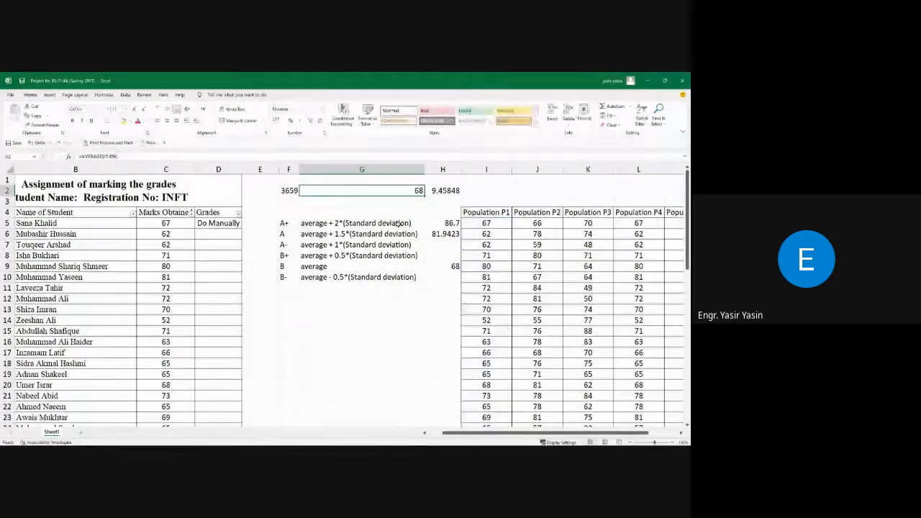
Try filling the G2 AVERAGE formula down to G4 and inspect the range referenced by the copy in G3.
left_click_drag(425, 201, 425, 207)
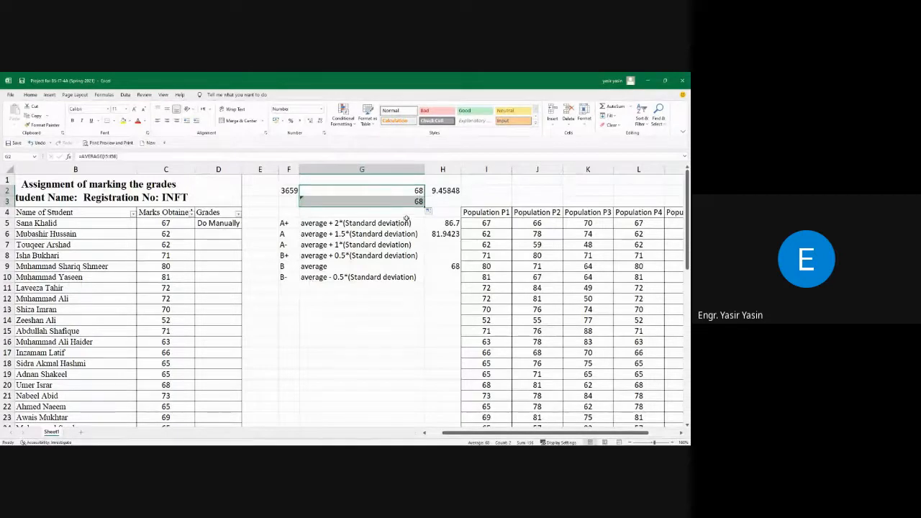
left_click_drag(422, 214, 423, 216)
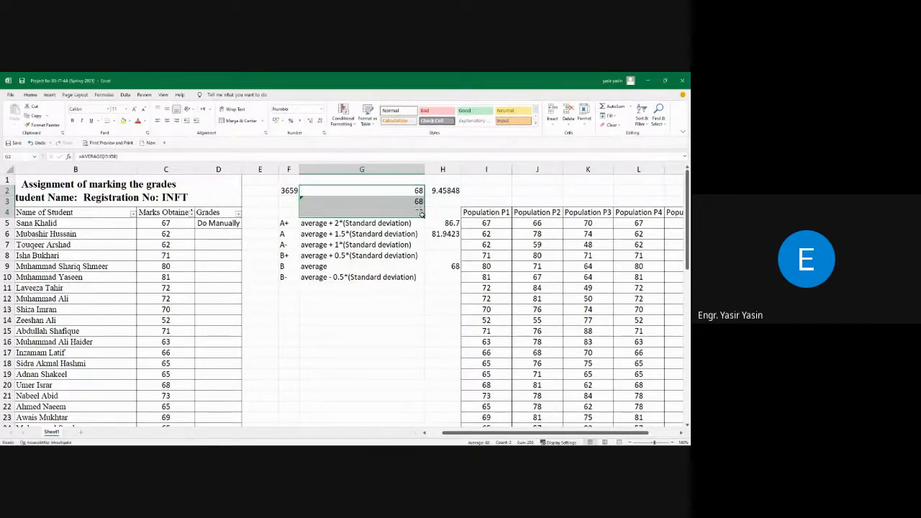
left_click(310, 202)
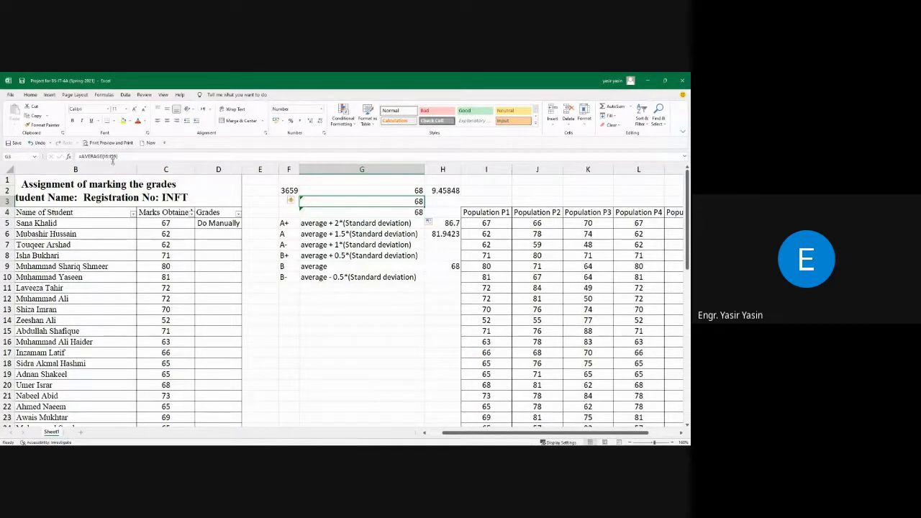
left_click(113, 158)
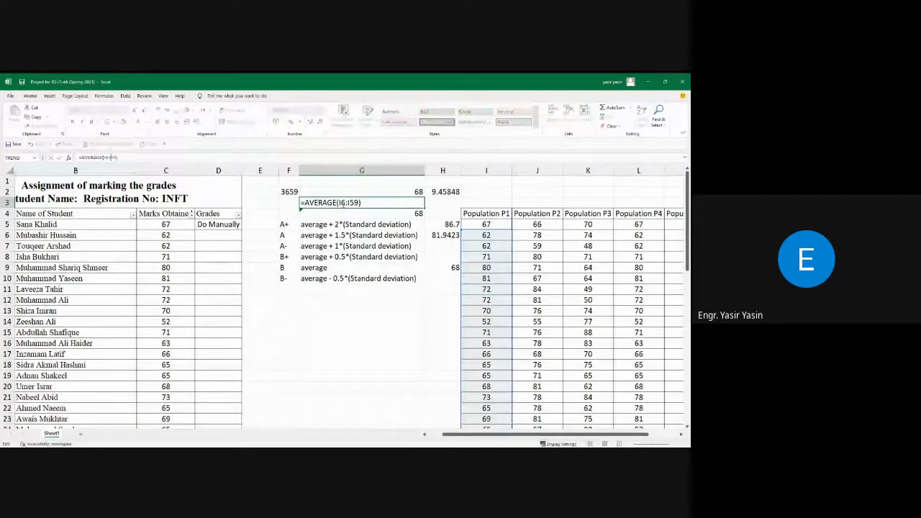
left_click_drag(340, 202, 360, 202)
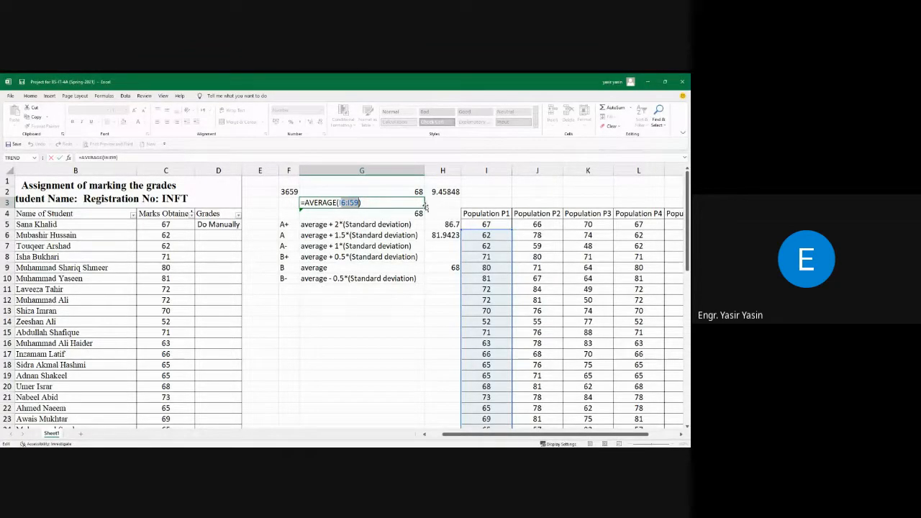
key("ctrl+Return")
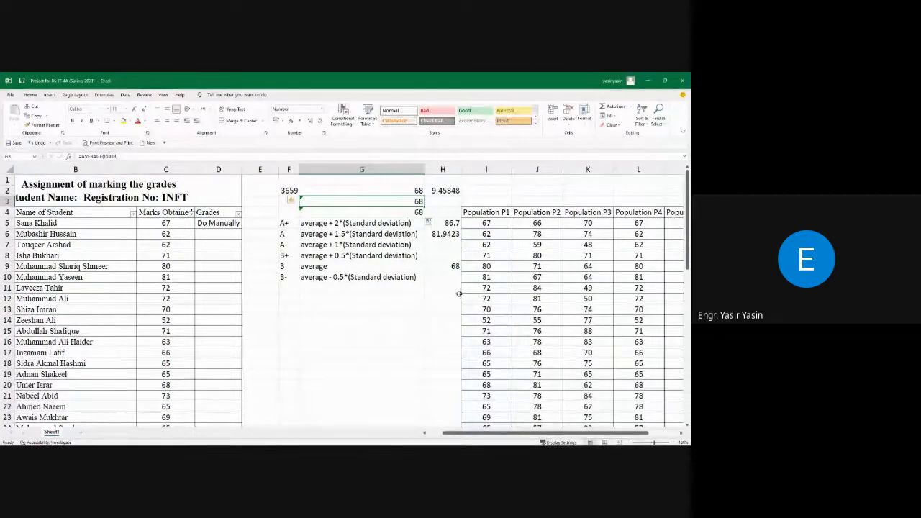
left_click(481, 244)
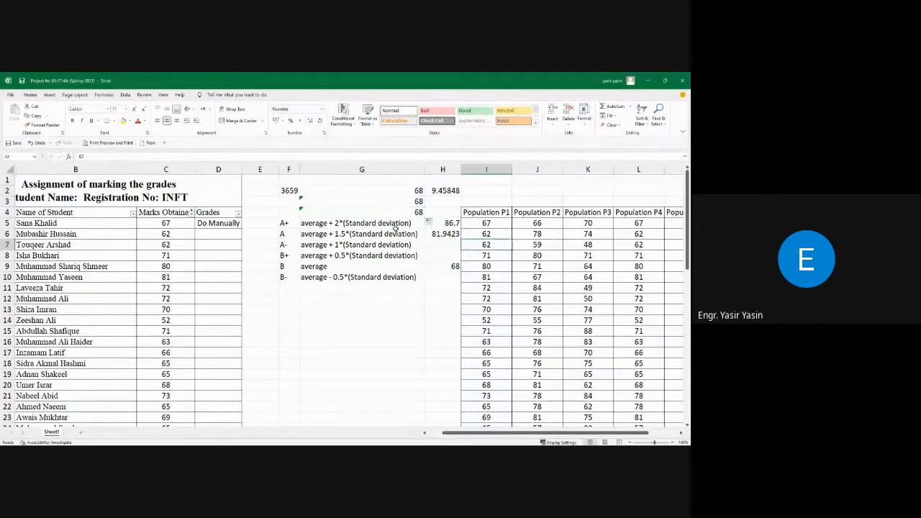
left_click_drag(395, 203, 395, 212)
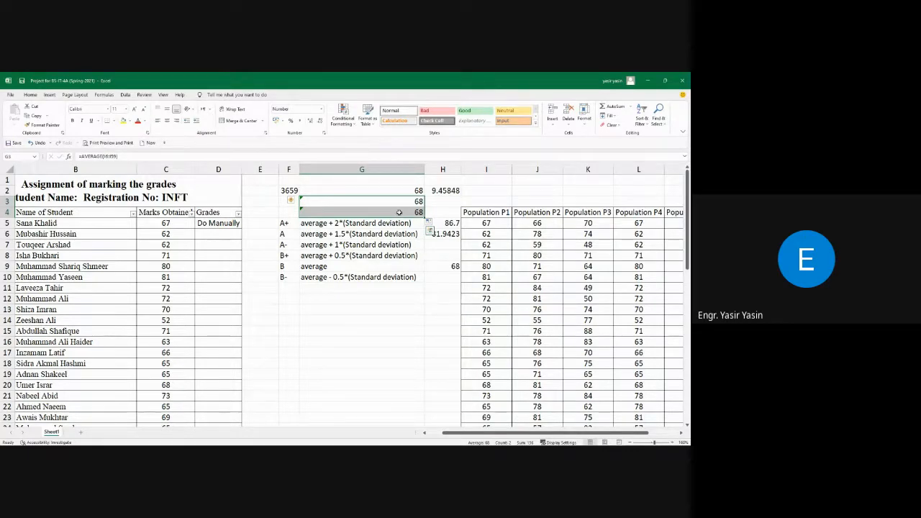
key("ctrl+z")
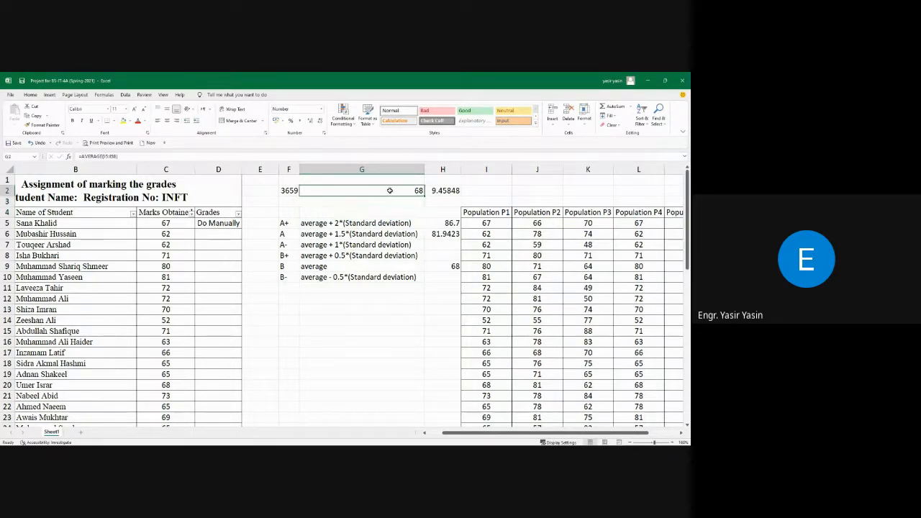
Make the range in the G2 AVERAGE formula absolute, as $I$5:$I$58.
key("F2")
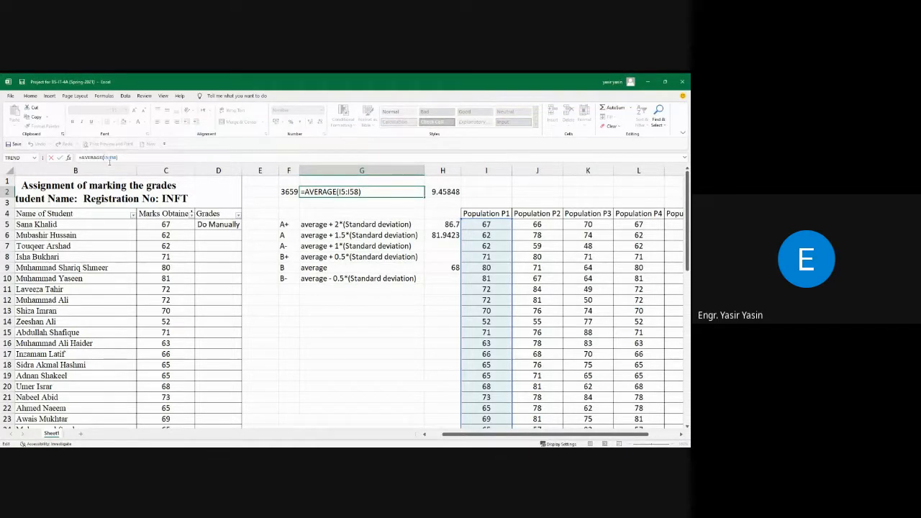
type("$I$")
type("$I$")
key("Return")
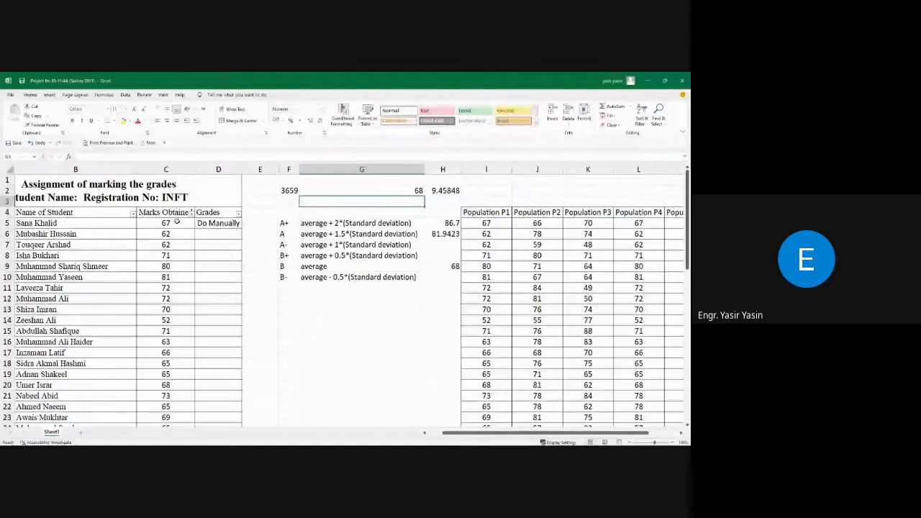
Fill the G2 AVERAGE formula down to G4 and check the absolute range in the G3 copy.
left_click(389, 191)
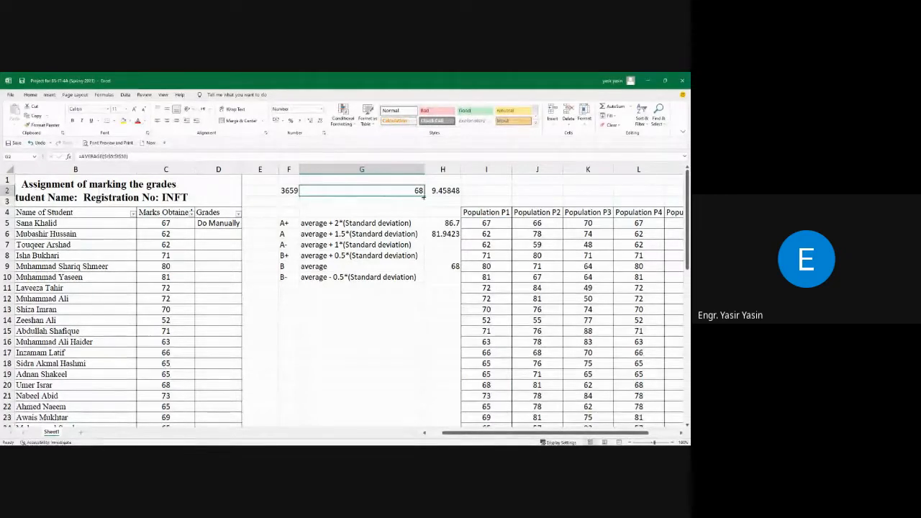
left_click_drag(424, 195, 389, 211)
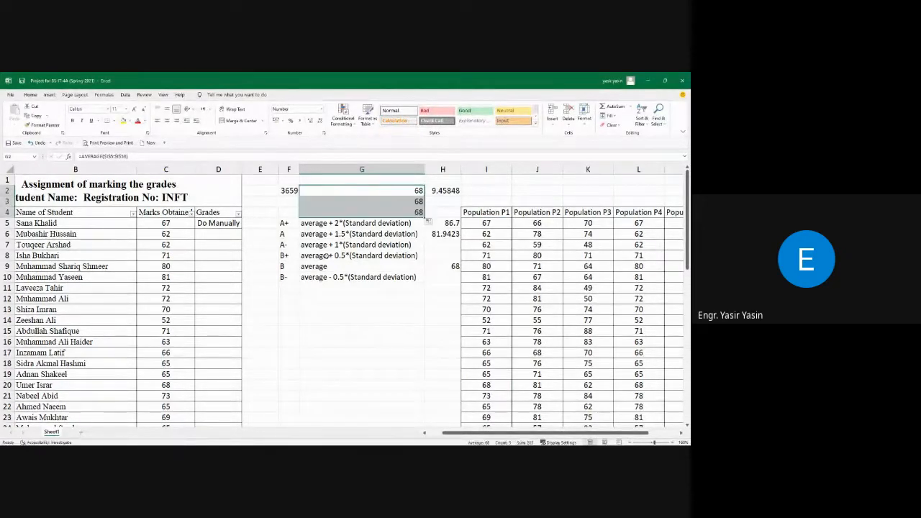
left_click(341, 207)
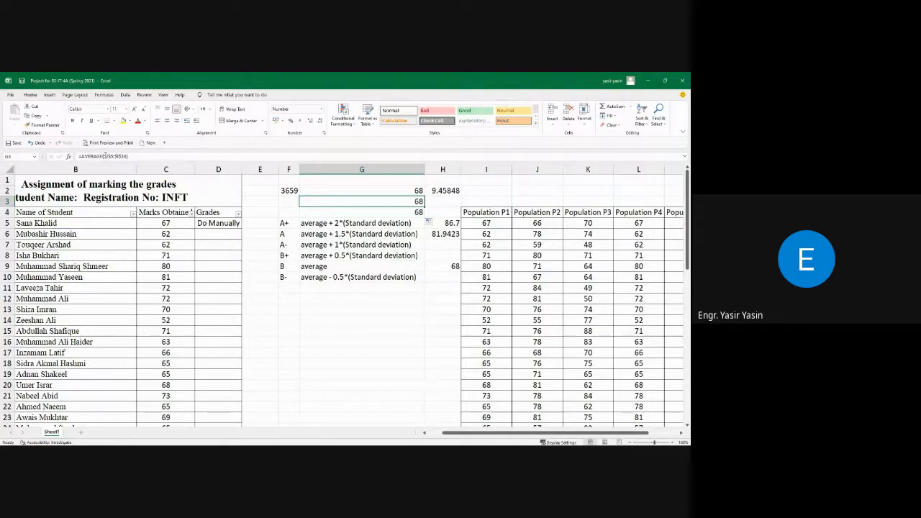
left_click(137, 159)
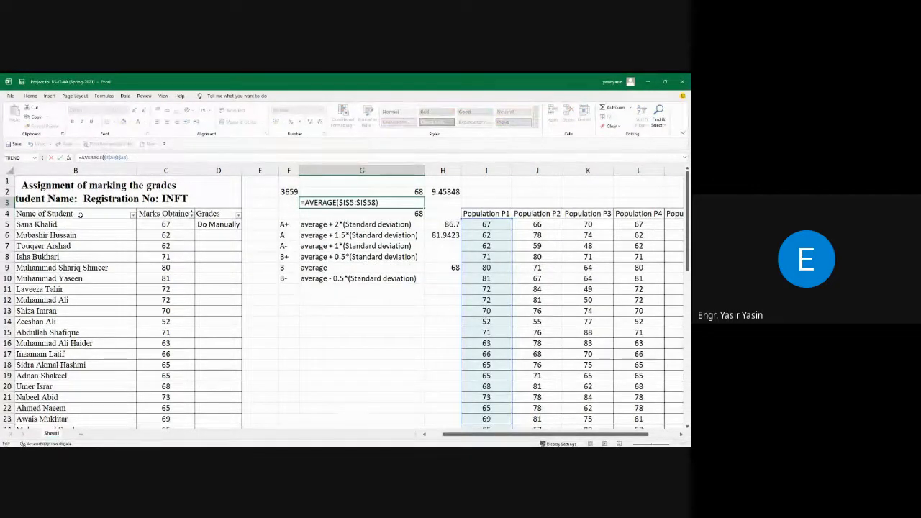
type("`")
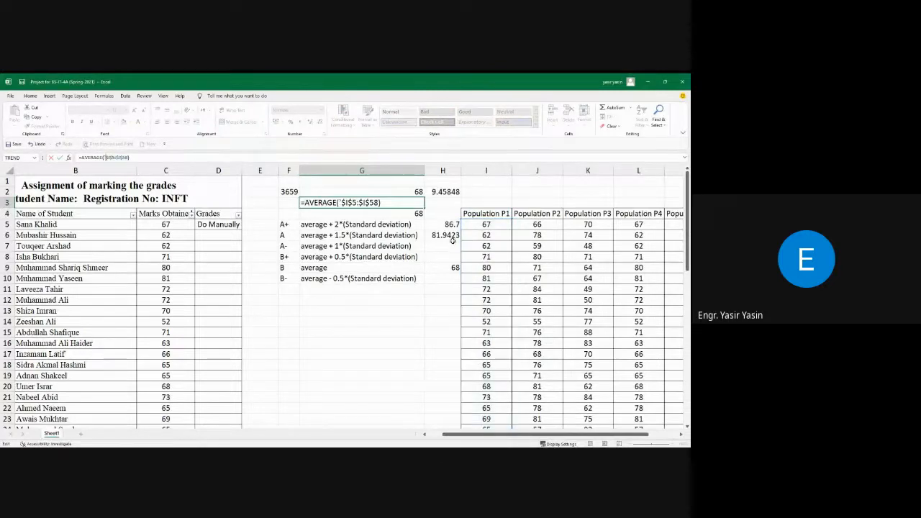
key("Escape")
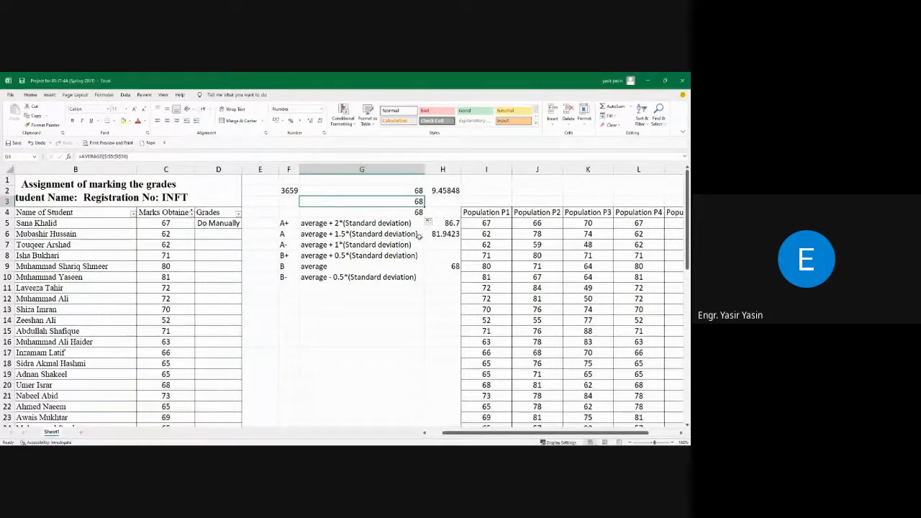
Make both cell references in the H5 threshold formula absolute, giving =$G$2+2*($H$2).
left_click(440, 223)
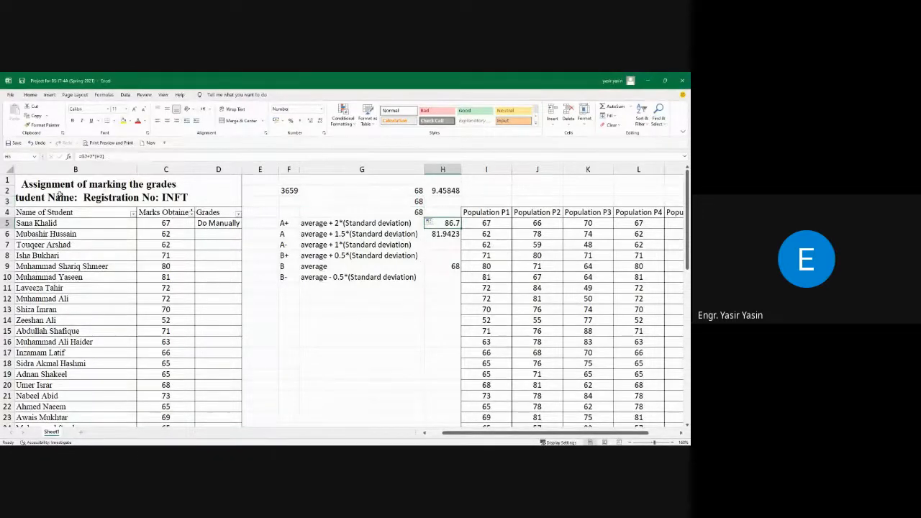
key("F2")
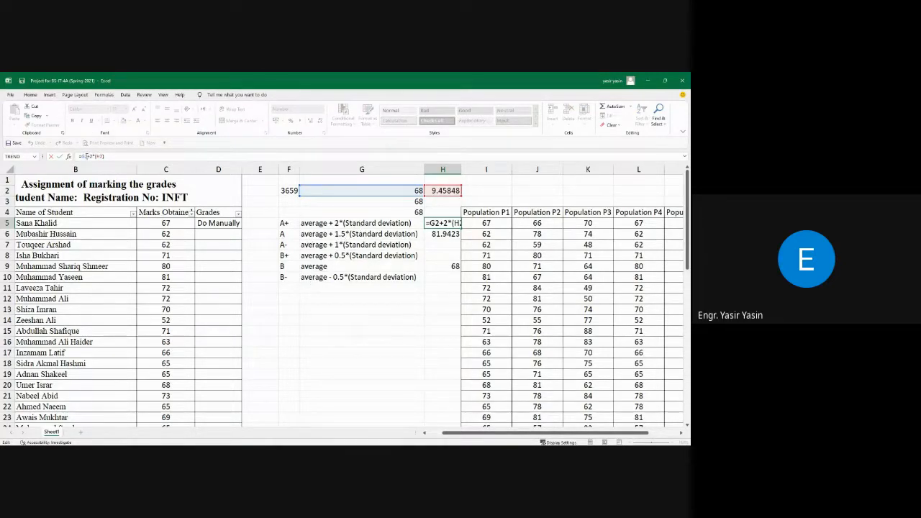
left_click(85, 157)
type("$G")
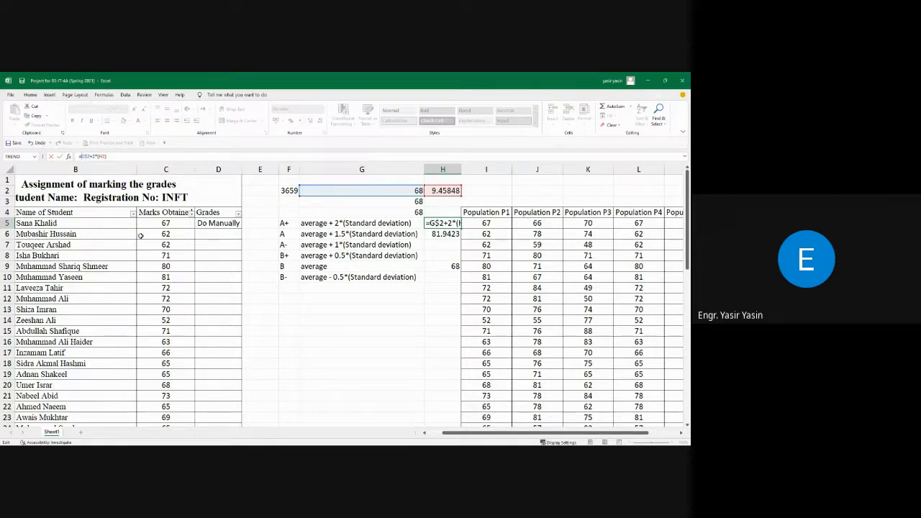
type("$")
type("(H2")
key("F4")
type(")")
type("$")
key("Return")
Fill the H5 threshold formula down through the remaining grades to H10.
left_click(443, 224)
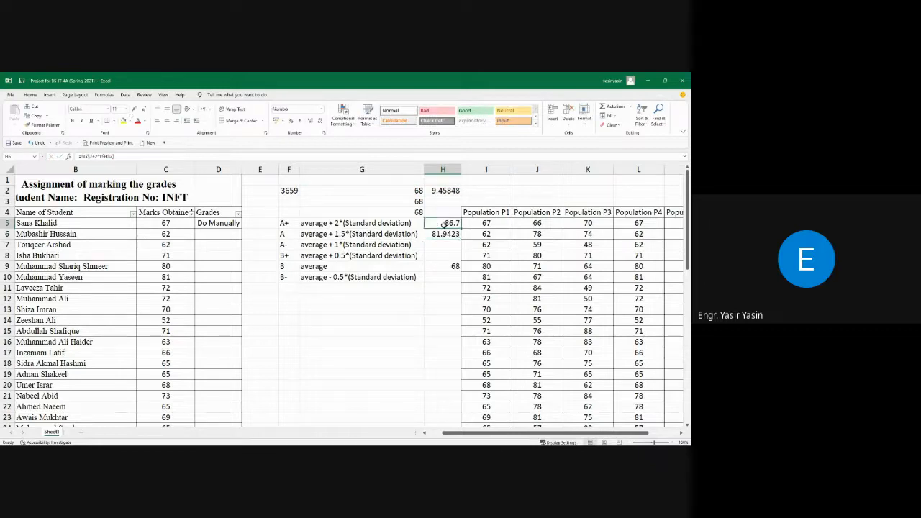
left_click_drag(461, 229, 462, 273)
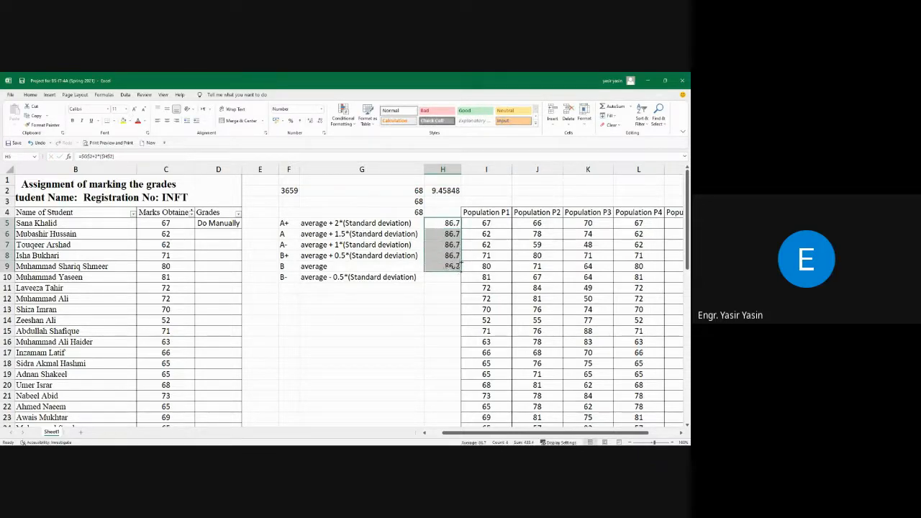
double_click(462, 272)
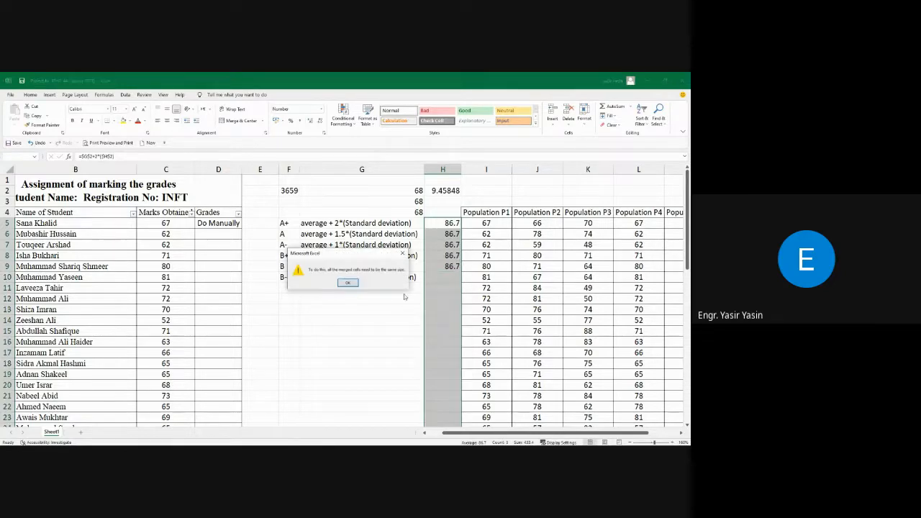
left_click(402, 254)
left_click(446, 278)
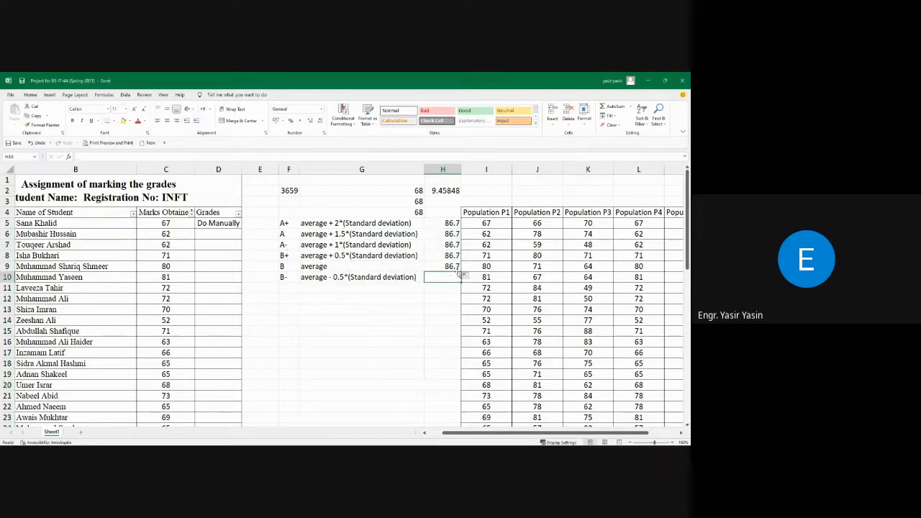
left_click(449, 266)
left_click_drag(462, 272, 459, 282)
Set the standard deviation multiplier in the H6 formula for grade A to 1.5.
left_click(452, 224)
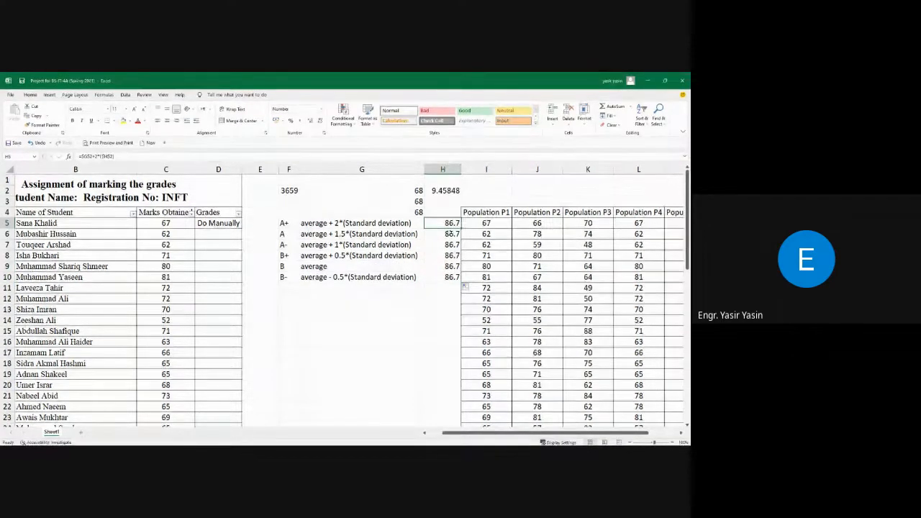
left_click(449, 234)
key("F2")
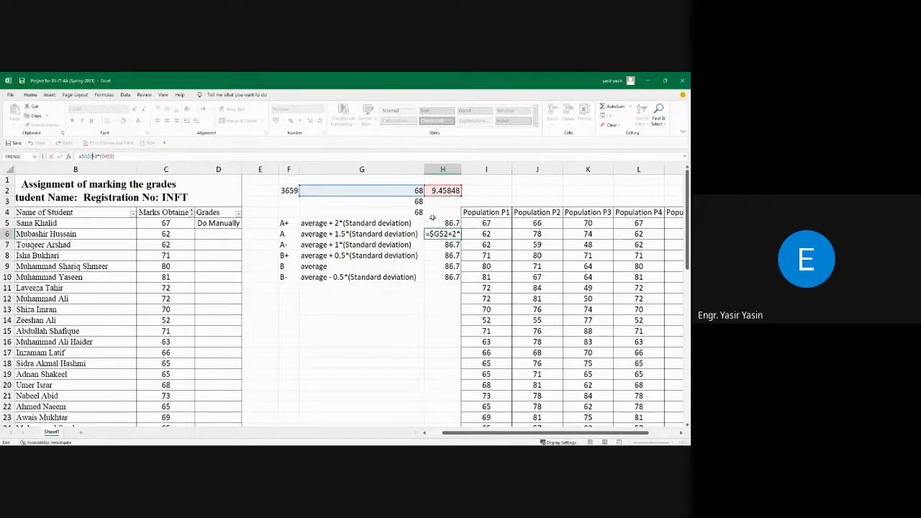
left_click(95, 156)
key("BackSpace")
type("1.5")
key("Return")
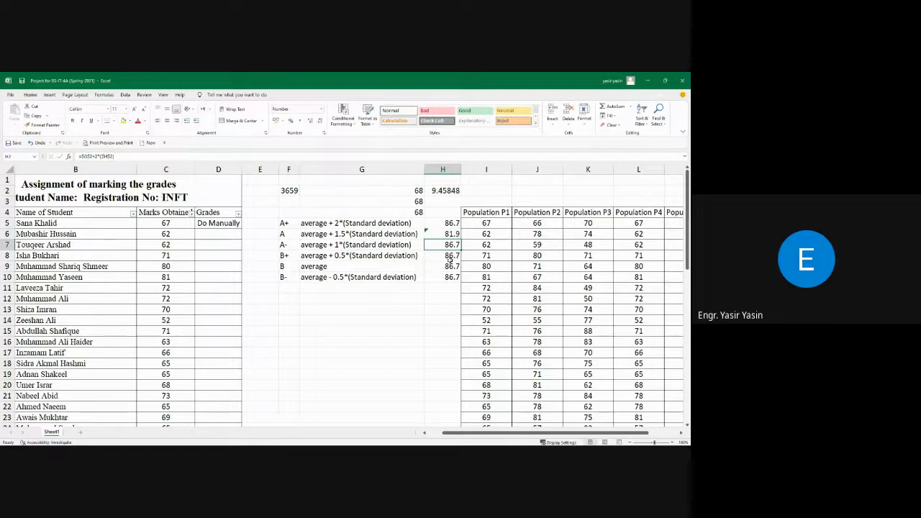
Set the standard deviation multiplier to 1 in H7 for grade A- and to 0.5 in H8 for grade B+.
left_click(96, 157)
key("BackSpace")
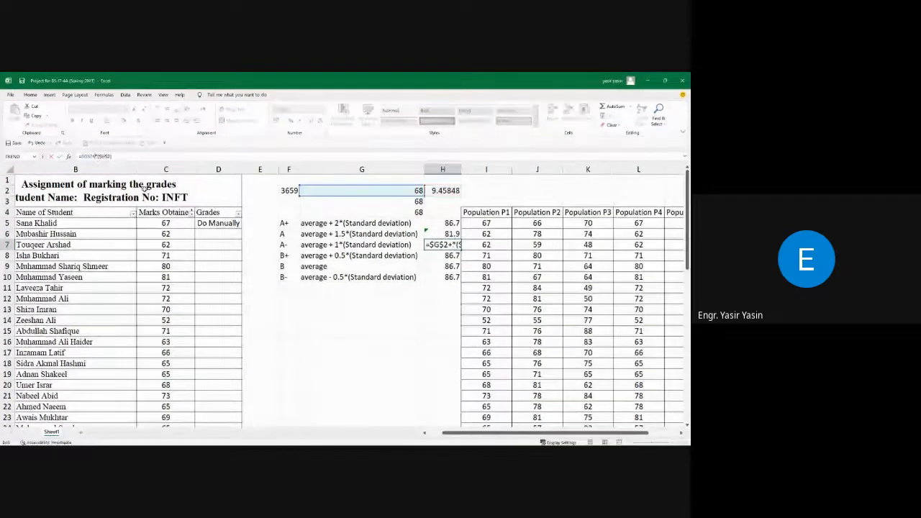
type("1")
key("Return")
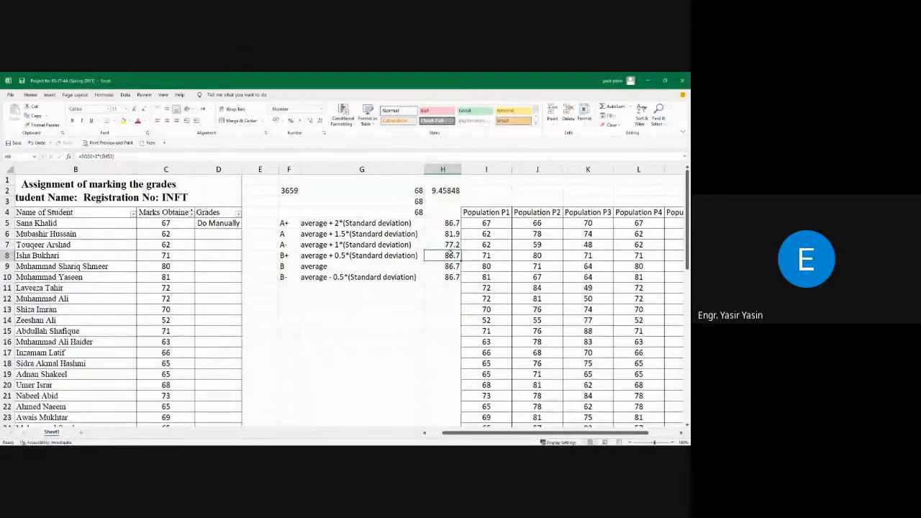
left_click(95, 156)
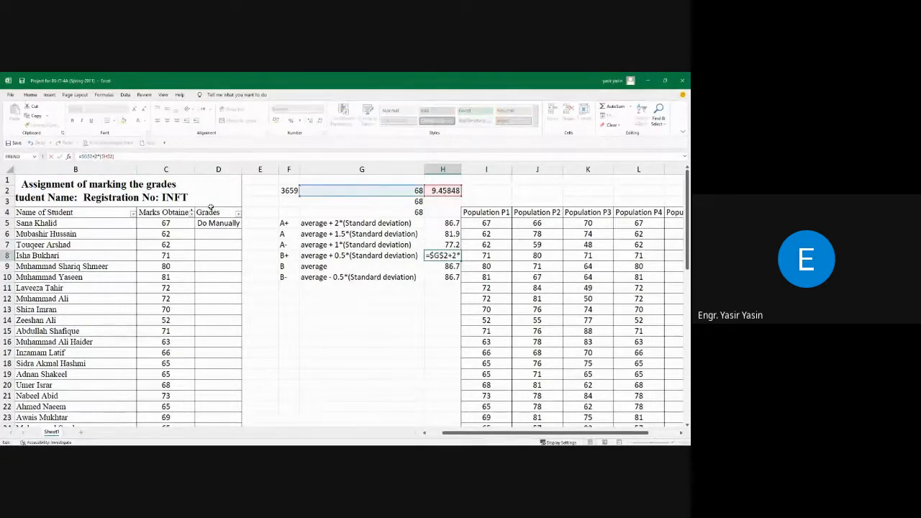
key("BackSpace")
type("0.5")
key("Return")
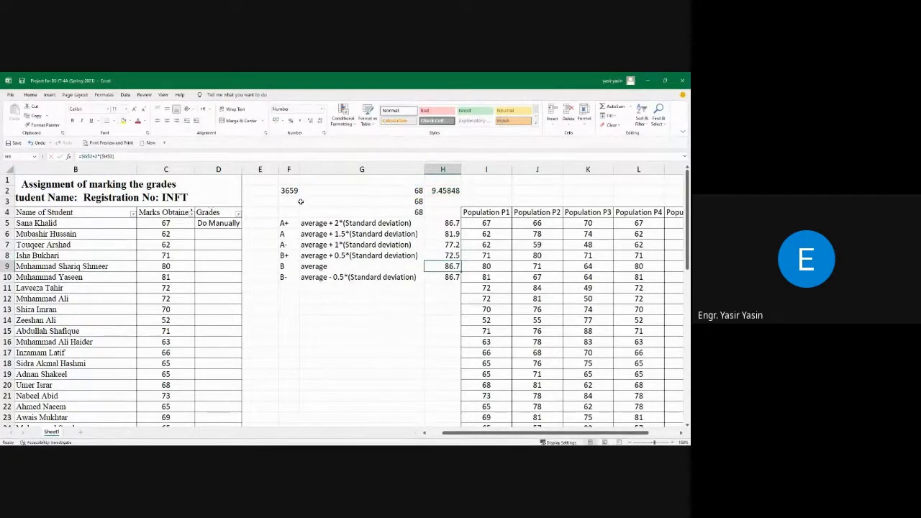
Set the standard deviation multiplier in the H9 formula for grade B to 0.
left_click(95, 157)
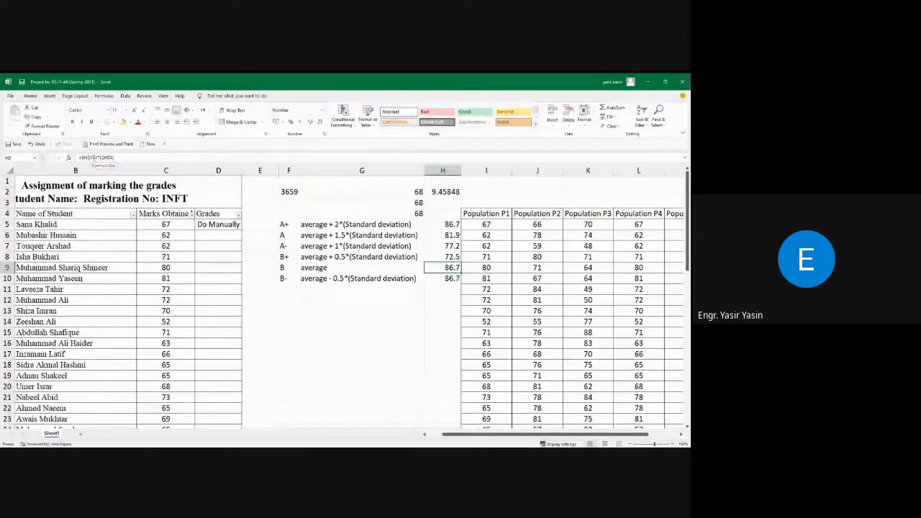
left_click(97, 158)
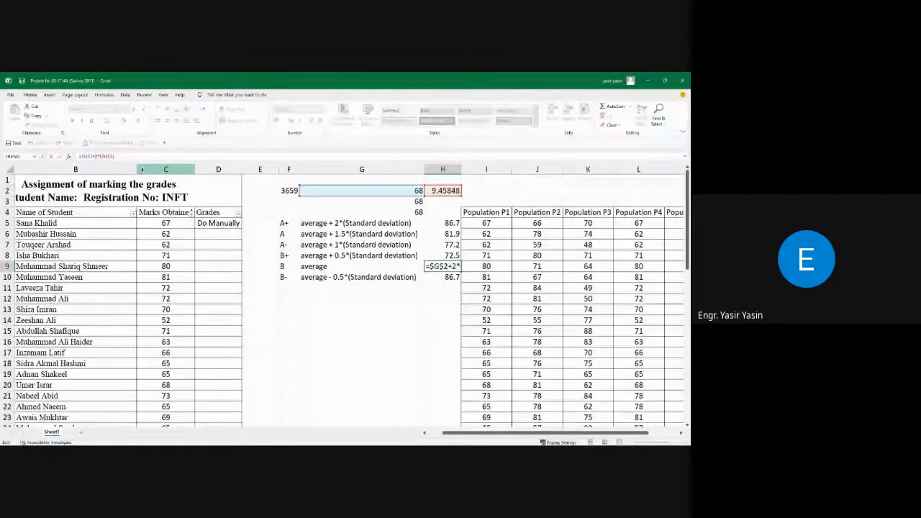
key("BackSpace")
type("0")
key("Return")
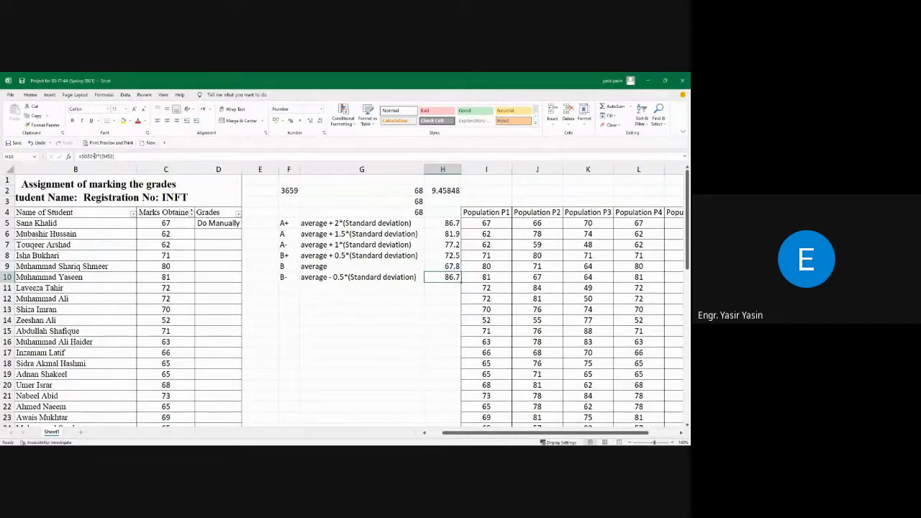
Change the H10 formula for grade B- to subtract 0.5 times the standard deviation, as =$G$2-0.5*($H$2).
left_click(94, 157)
key("BackSpace")
type("-")
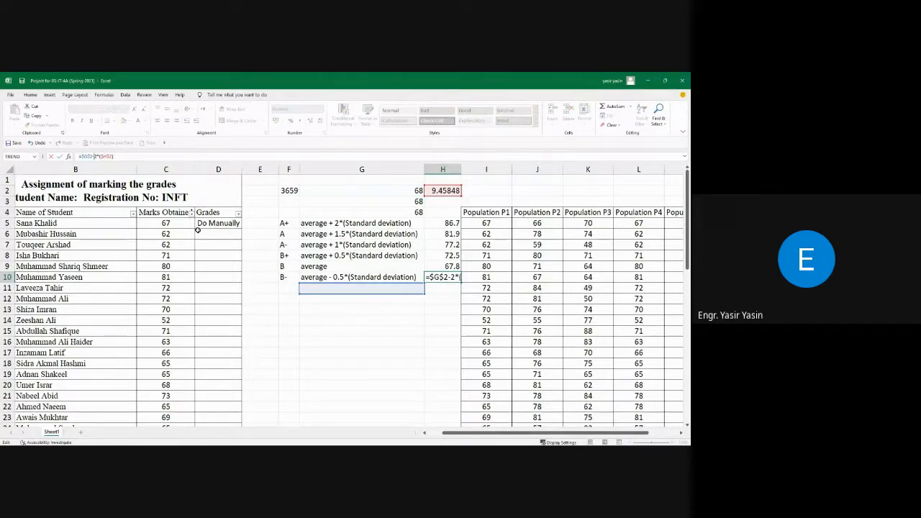
key("Delete")
type("0.5")
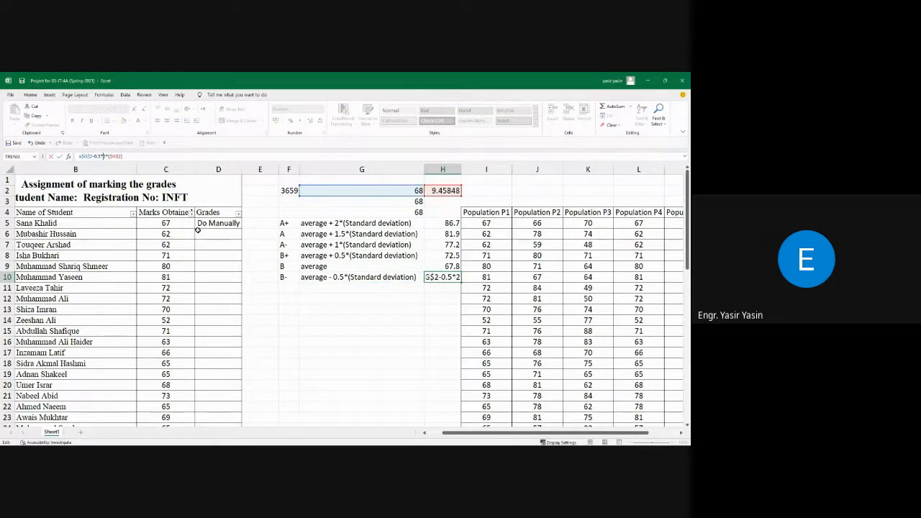
key("Delete")
key("Delete")
key("Return")
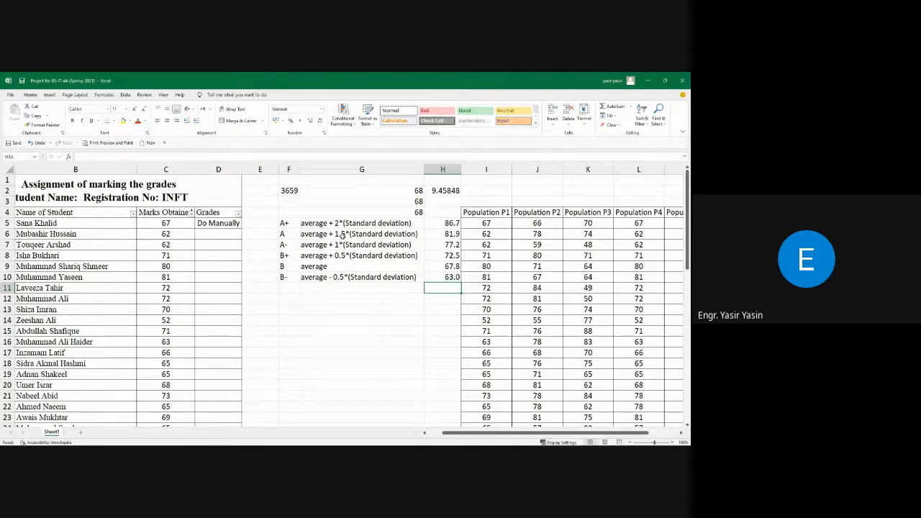
key("alt+Tab")
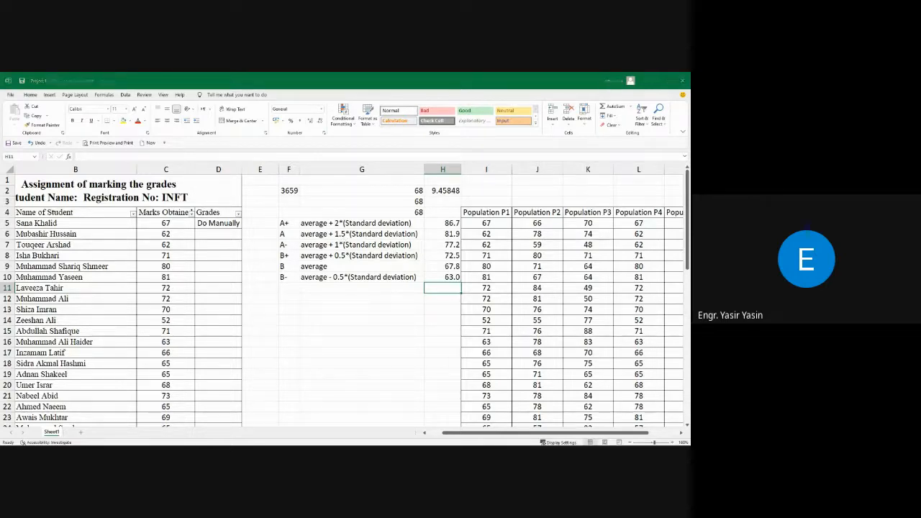